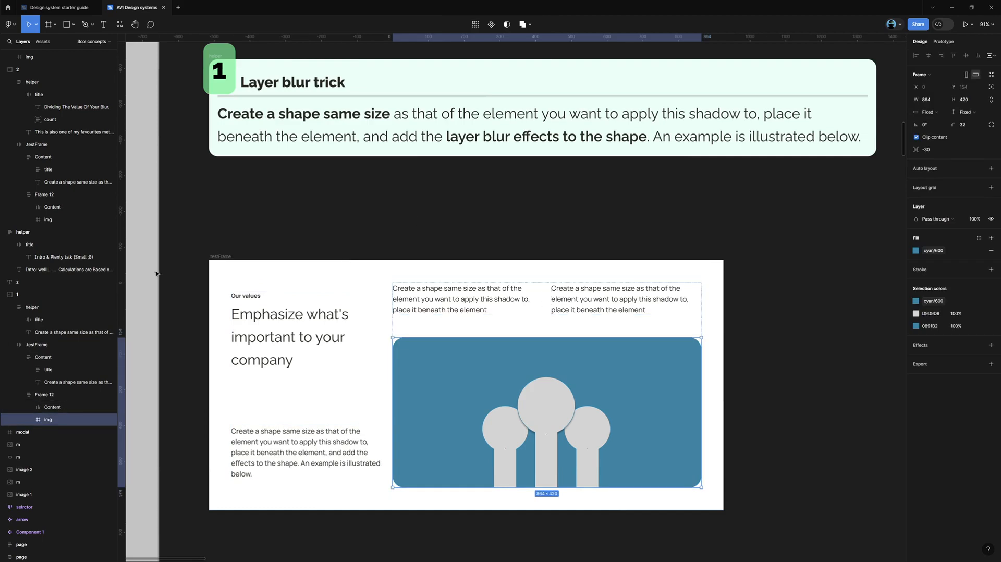
Step: Examine the layer blur trick and blur-dividing notes together with their example frames
{"action": "left_click", "coordinate": [214, 253]}
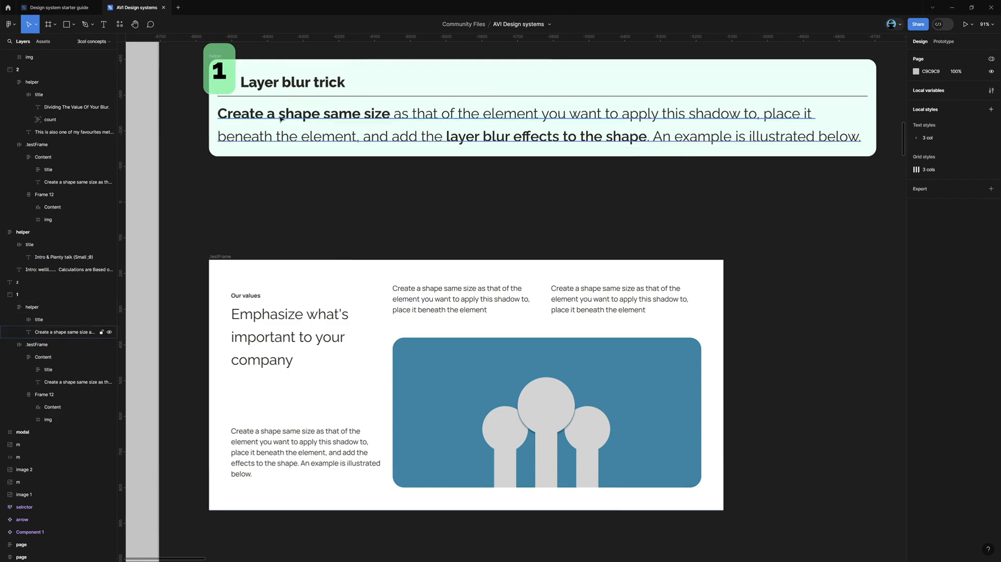
{"action": "double_click", "coordinate": [438, 354]}
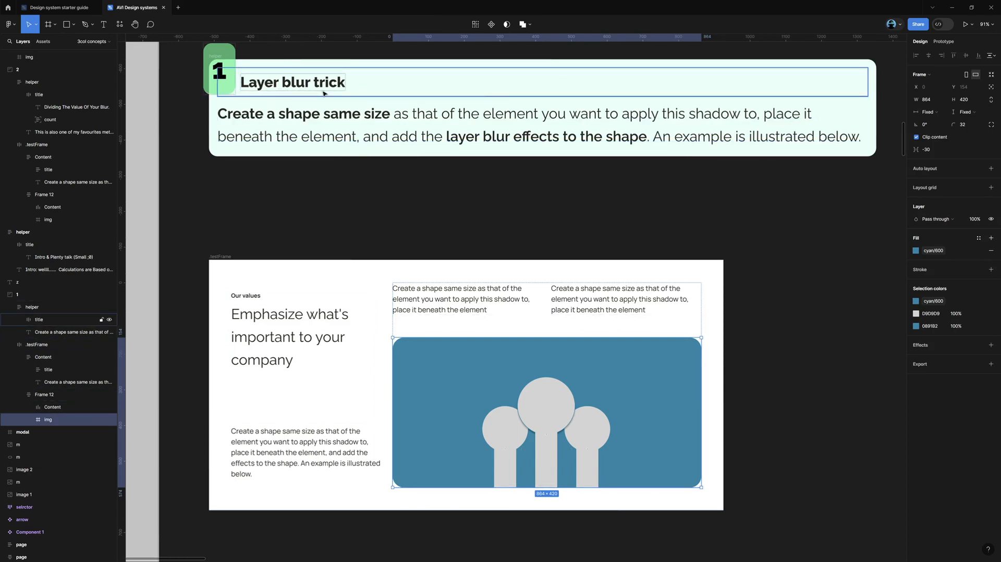
{"action": "scroll", "coordinate": [311, 268], "scroll_direction": "down", "scroll_amount": 6}
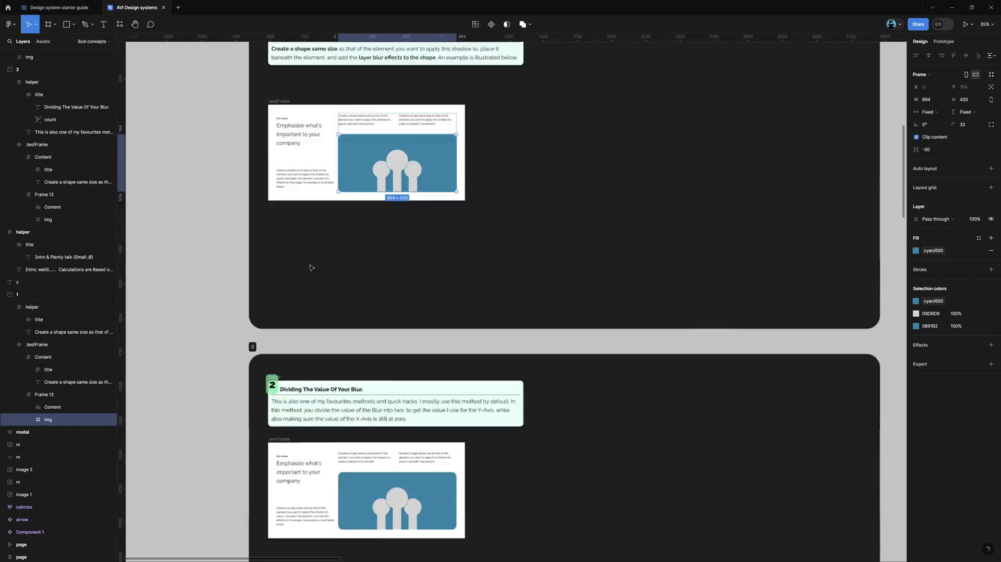
{"action": "scroll", "coordinate": [312, 268], "scroll_direction": "down", "scroll_amount": 2}
{"action": "scroll", "coordinate": [301, 350], "scroll_direction": "up", "scroll_amount": 6}
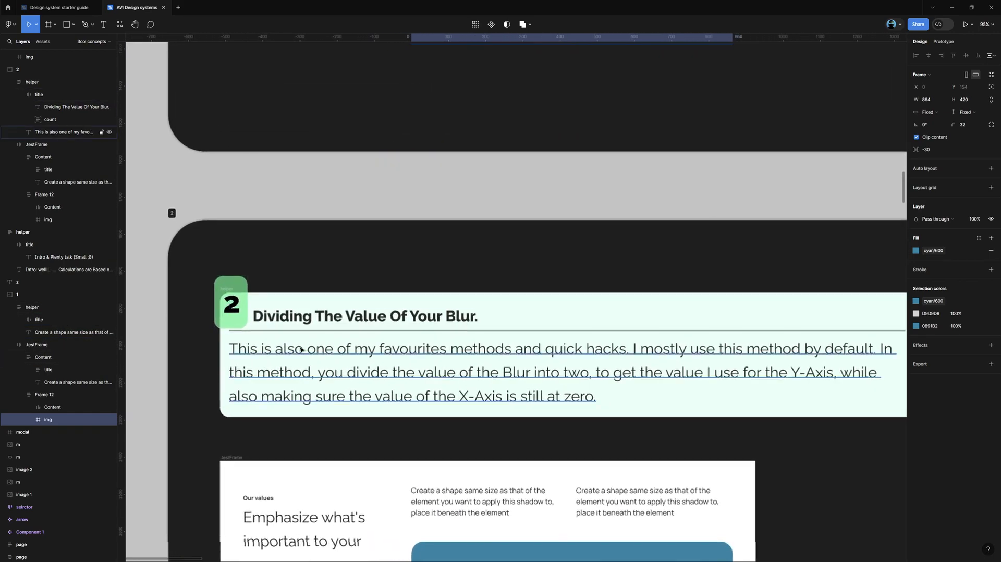
{"action": "scroll", "coordinate": [301, 349], "scroll_direction": "down", "scroll_amount": 1}
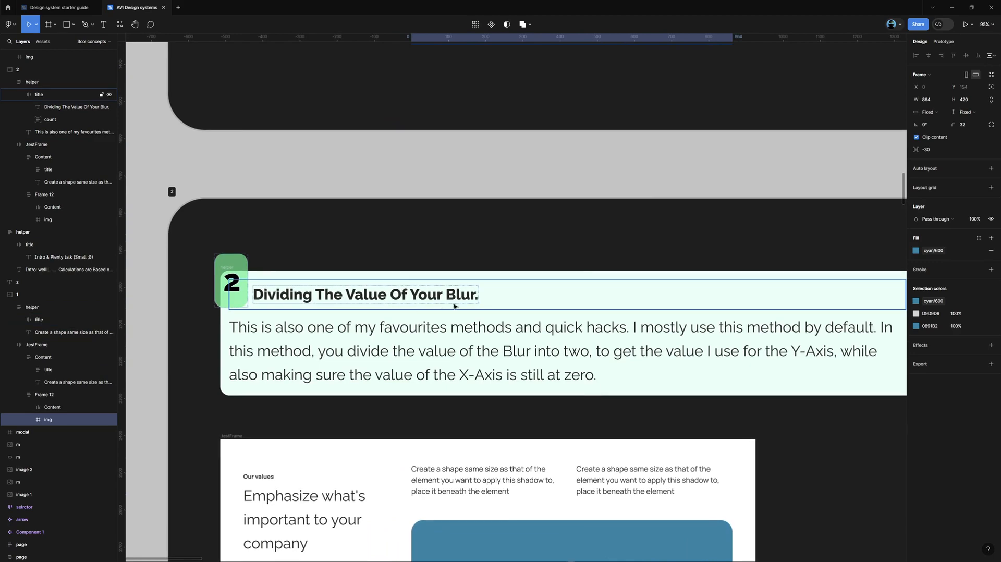
{"action": "scroll", "coordinate": [469, 313], "scroll_direction": "down", "scroll_amount": 5}
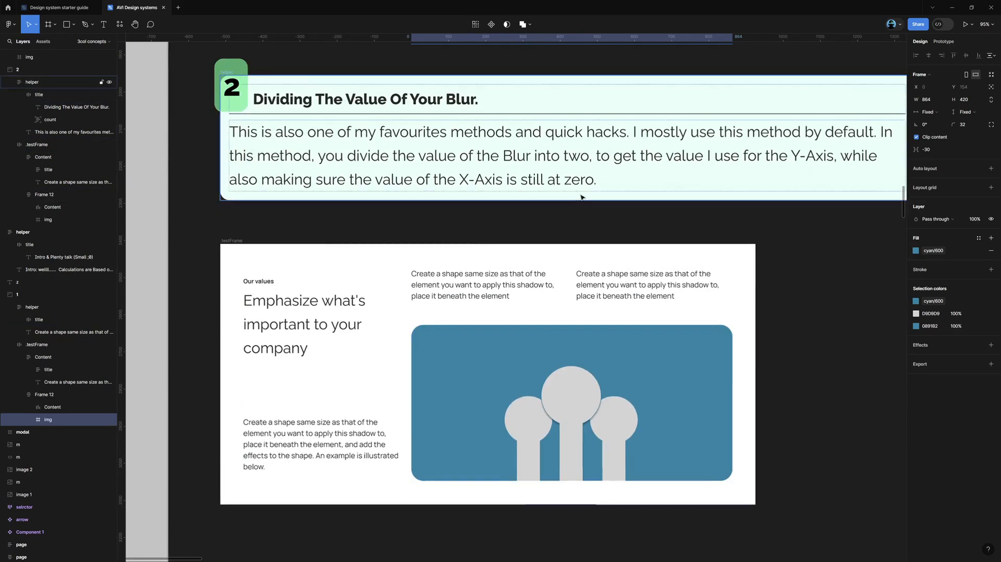
{"action": "scroll", "coordinate": [514, 337], "scroll_direction": "down", "scroll_amount": 6}
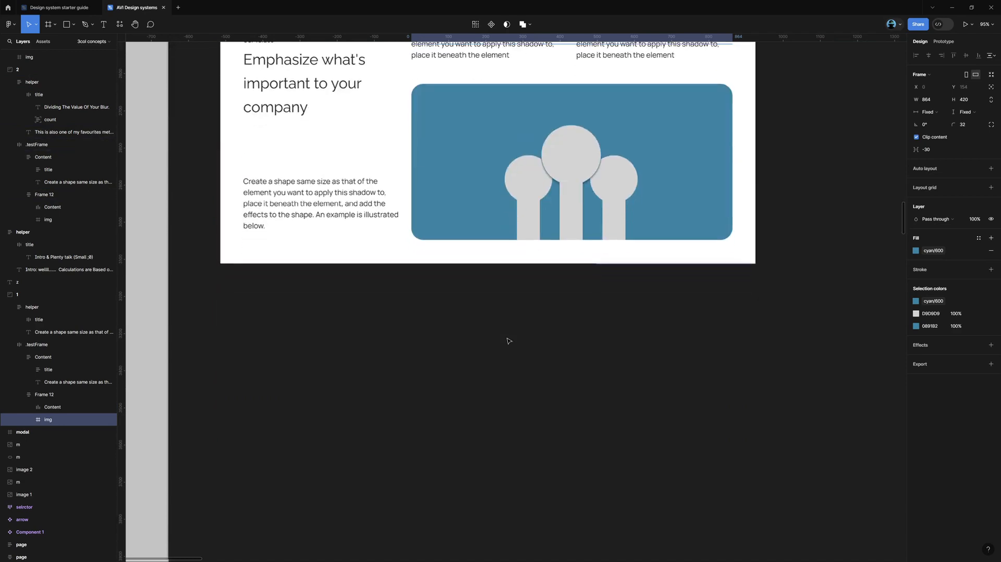
{"action": "scroll", "coordinate": [506, 343], "scroll_direction": "down", "scroll_amount": 5}
{"action": "scroll", "coordinate": [503, 354], "scroll_direction": "down", "scroll_amount": 2}
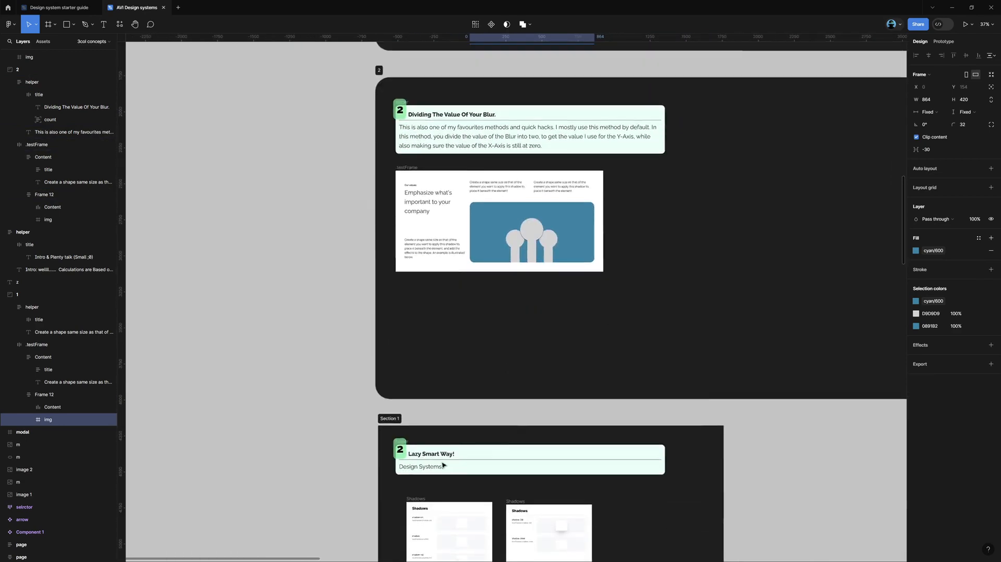
{"action": "scroll", "coordinate": [443, 465], "scroll_direction": "up", "scroll_amount": 7}
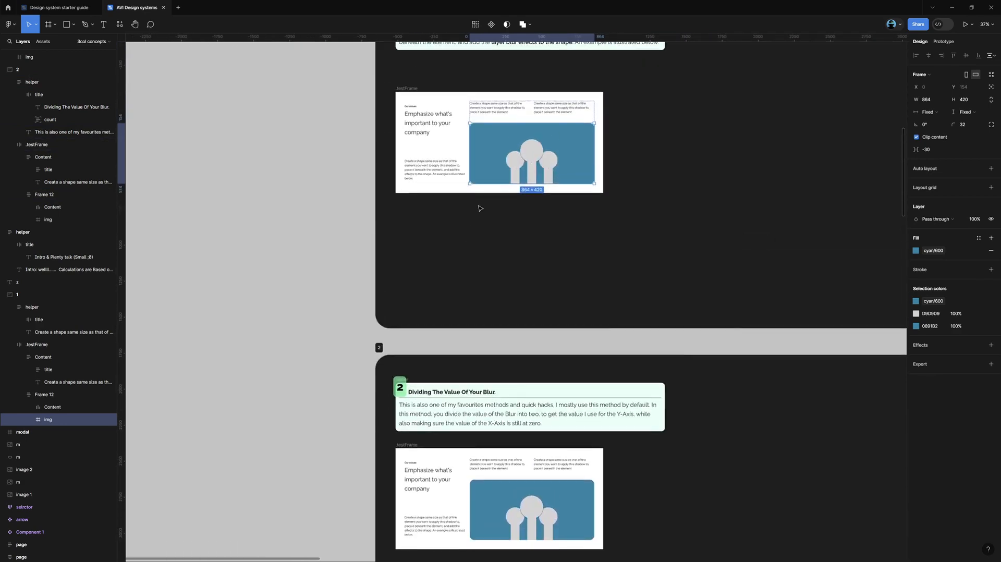
{"action": "scroll", "coordinate": [480, 209], "scroll_direction": "up", "scroll_amount": 3}
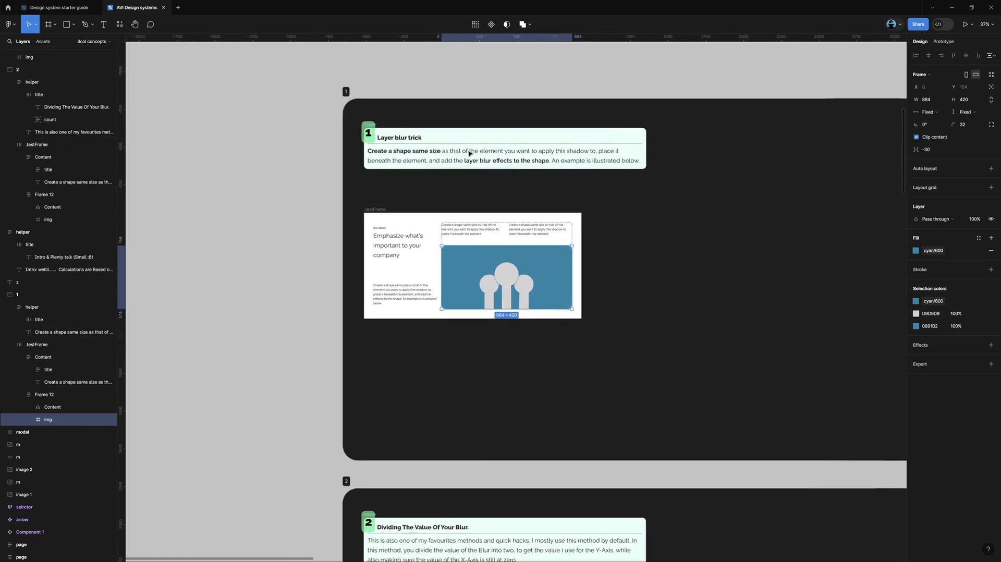
{"action": "scroll", "coordinate": [469, 153], "scroll_direction": "up", "scroll_amount": 5}
{"action": "scroll", "coordinate": [495, 172], "scroll_direction": "right", "scroll_amount": 1}
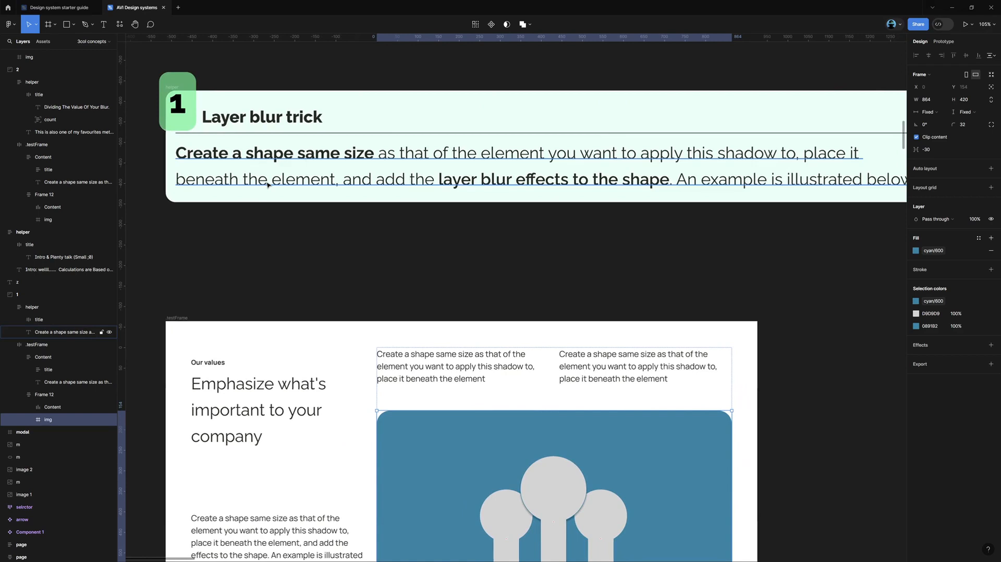
{"action": "scroll", "coordinate": [422, 375], "scroll_direction": "down", "scroll_amount": 2}
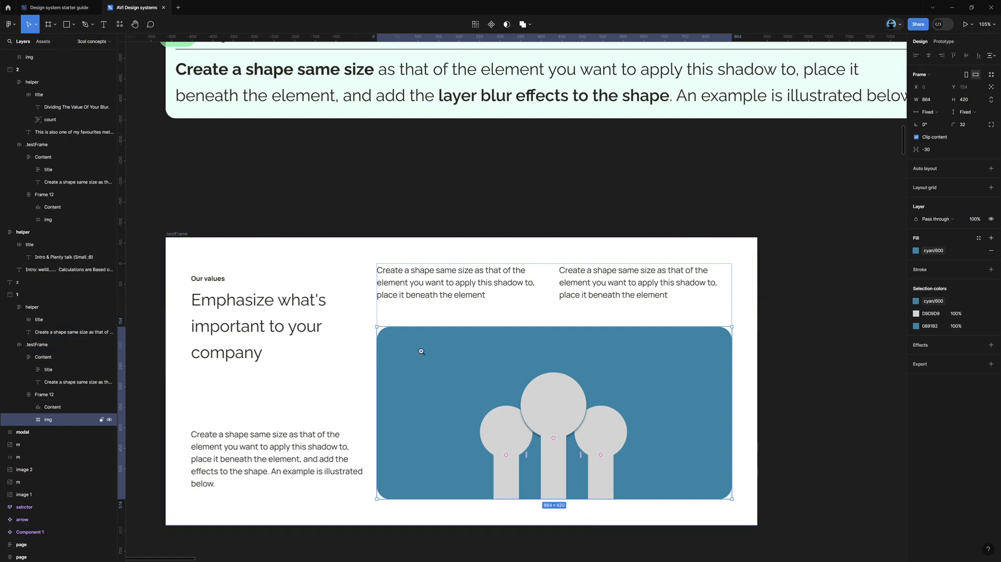
Step: Place two copies of the blue image below the section 1 test frame and align their horizontal centers so they overlap
{"action": "left_click", "coordinate": [459, 365], "text": "alt"}
{"action": "left_click_drag", "start_coordinate": [460, 384], "coordinate": [433, 526]}
{"action": "left_click", "coordinate": [455, 310]}
{"action": "scroll", "coordinate": [443, 500], "scroll_direction": "down", "scroll_amount": 5}
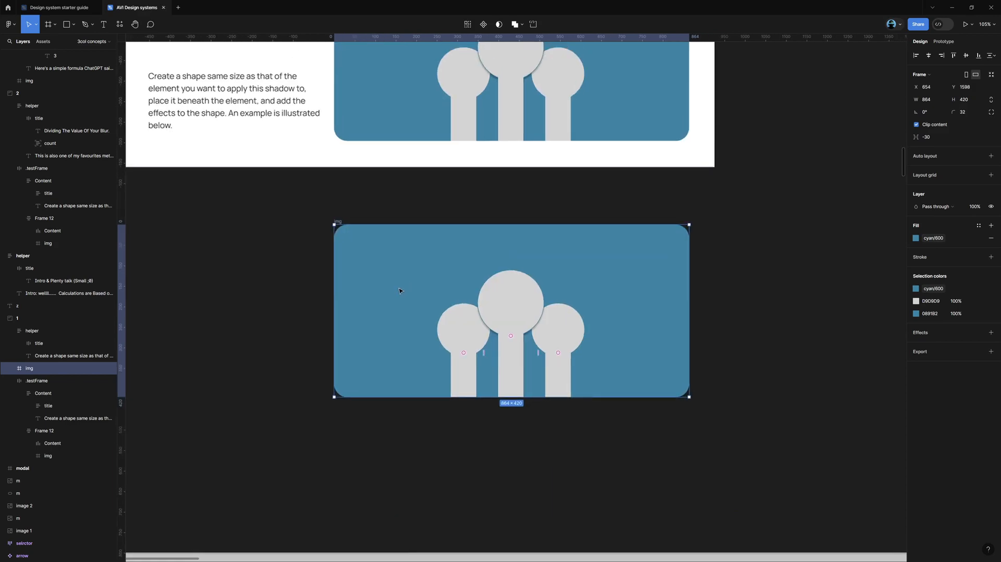
{"action": "key", "text": "ctrl+d"}
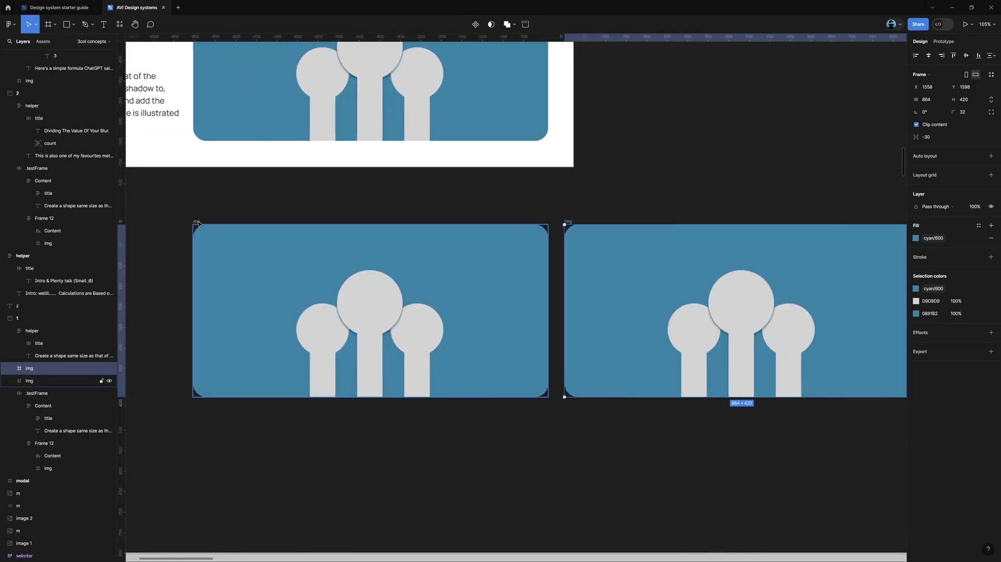
{"action": "left_click", "coordinate": [198, 223], "text": "shift"}
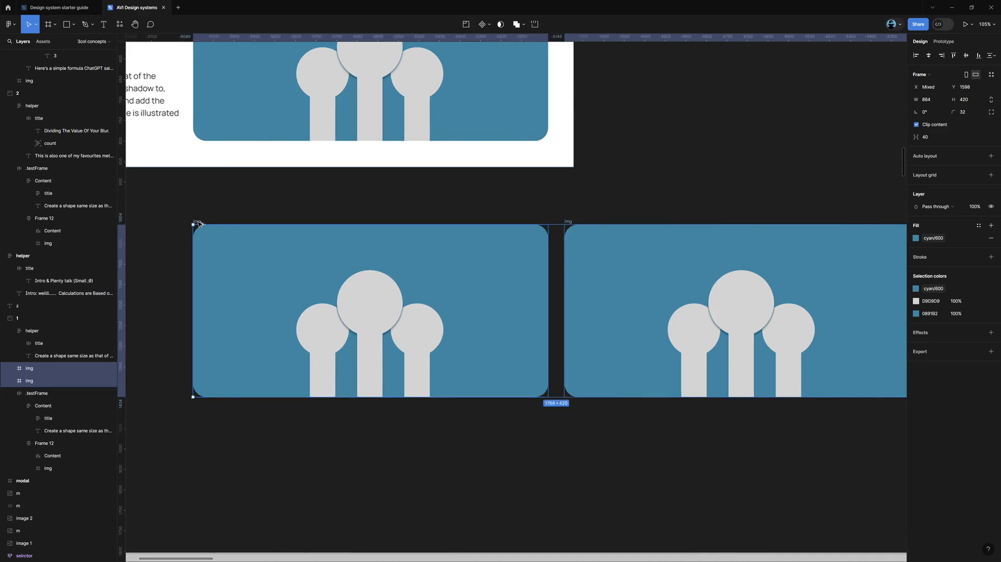
{"action": "key", "text": "alt+h"}
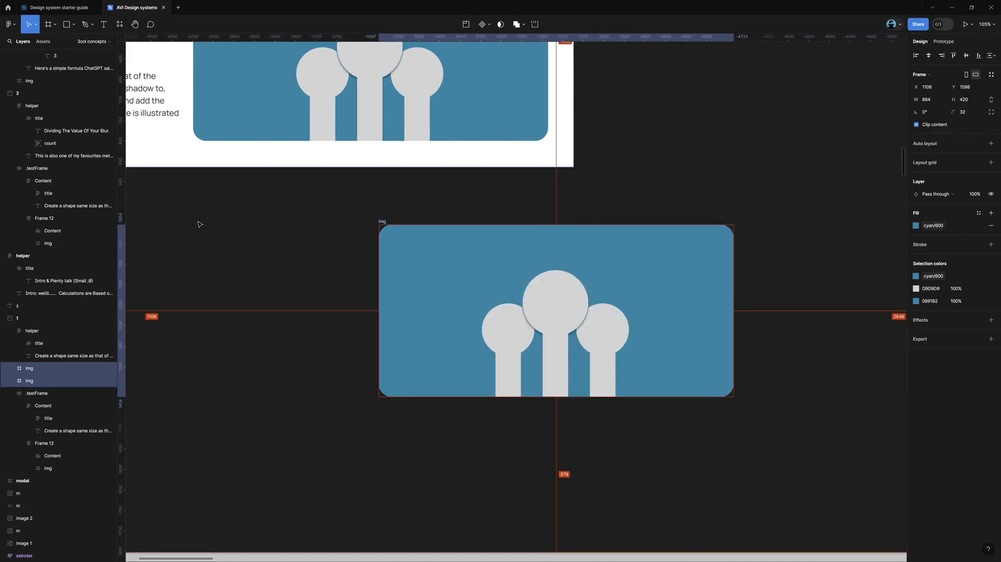
Step: Add a layer blur effect with a blur of 32 to the lower of the two stacked images
{"action": "left_click", "coordinate": [43, 386]}
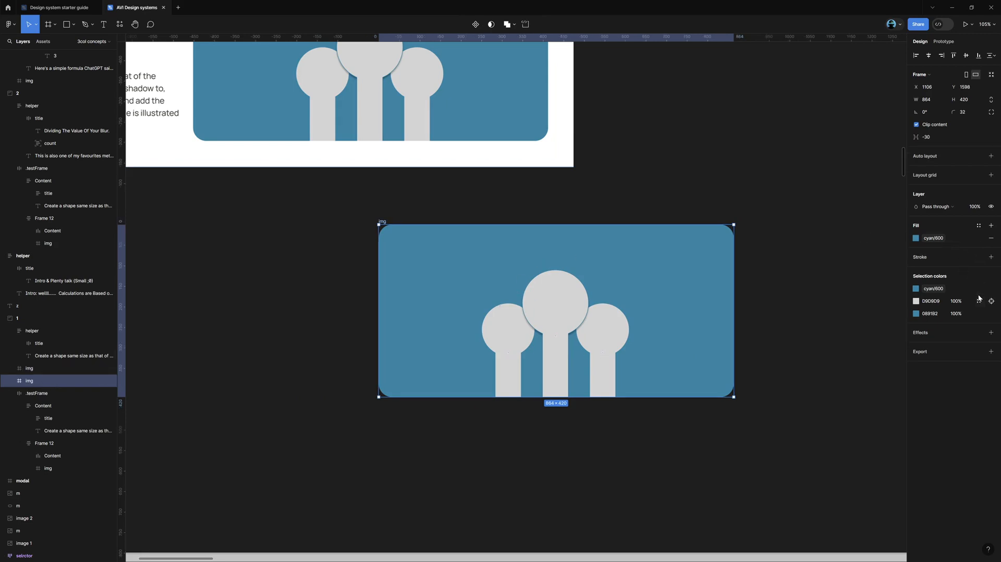
{"action": "left_click", "coordinate": [990, 332]}
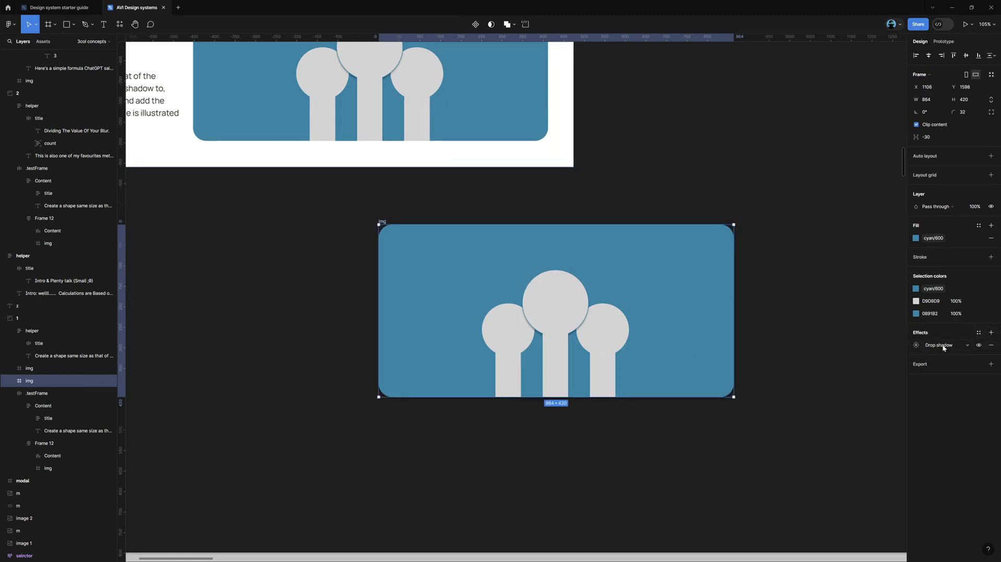
{"action": "left_click", "coordinate": [943, 347]}
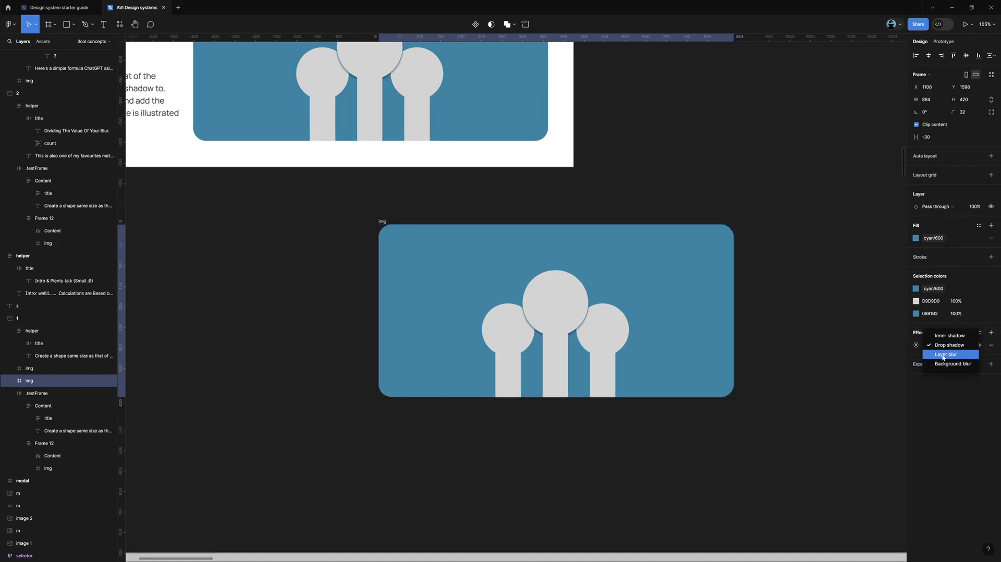
{"action": "left_click", "coordinate": [939, 357]}
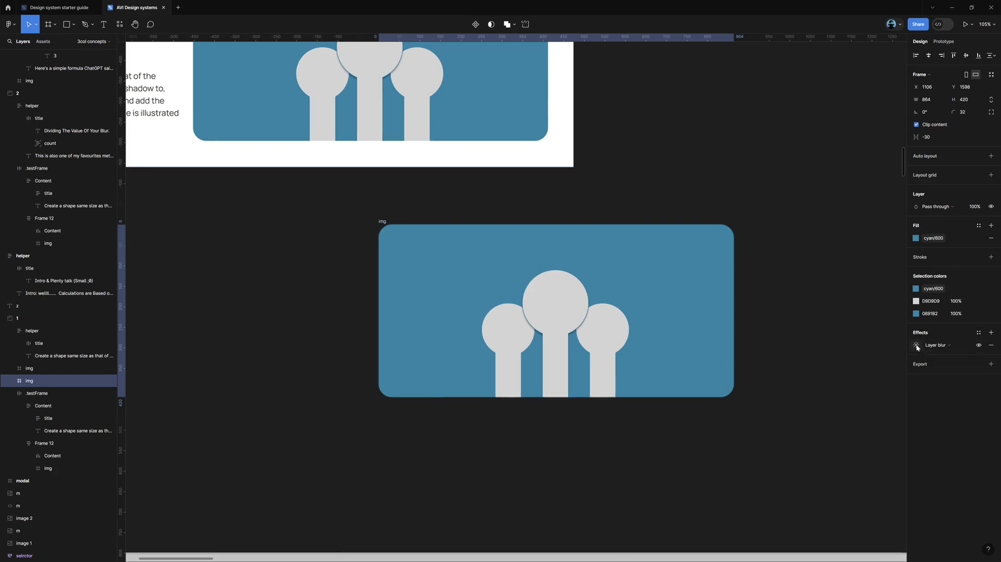
{"action": "left_click", "coordinate": [917, 347]}
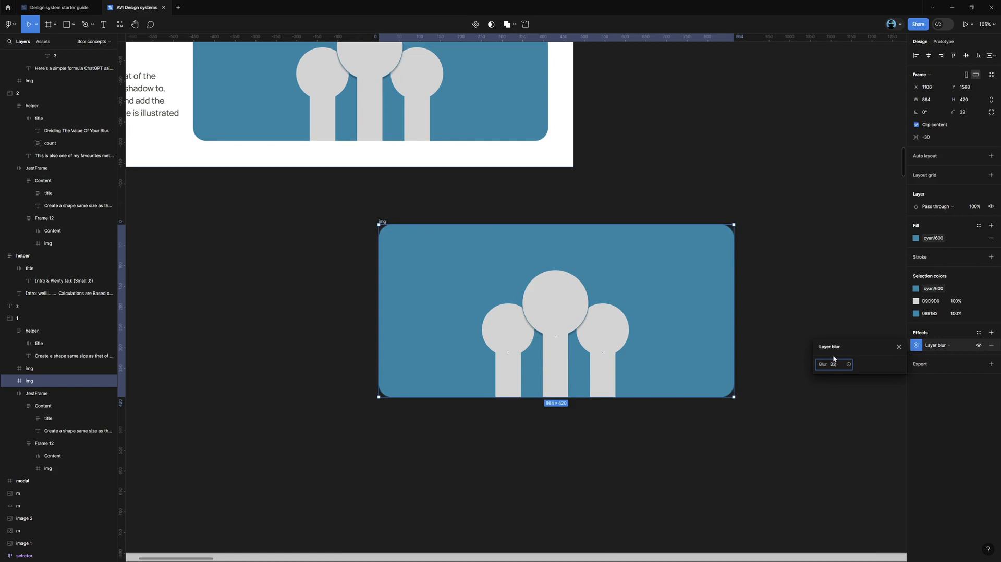
{"action": "type", "text": "32"}
{"action": "key", "text": "Return"}
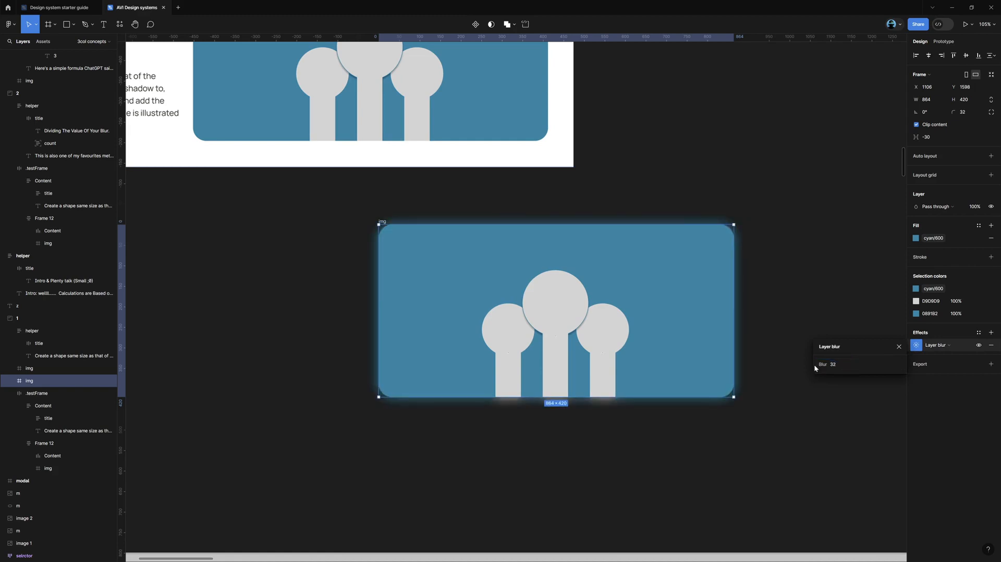
{"action": "scroll", "coordinate": [836, 273], "scroll_direction": "right", "scroll_amount": 1}
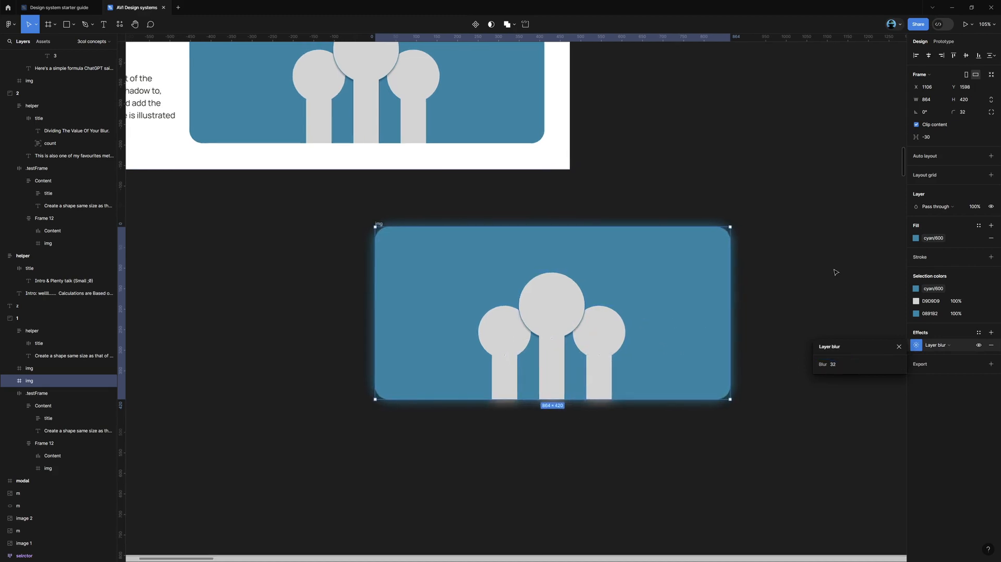
{"action": "scroll", "coordinate": [722, 385], "scroll_direction": "up", "scroll_amount": 2}
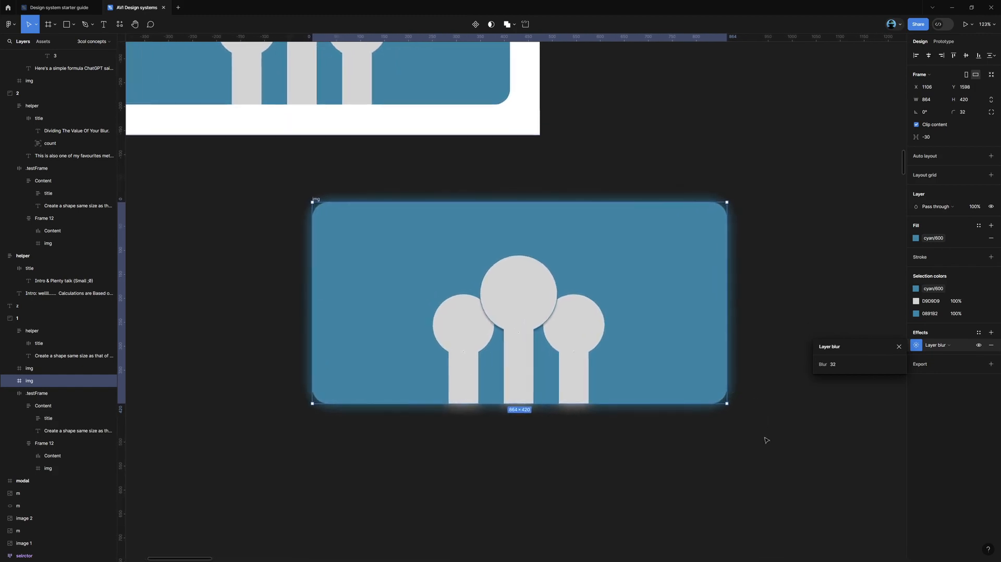
Step: Cut both stacked image copies from below the test frame
{"action": "left_click_drag", "start_coordinate": [786, 464], "coordinate": [285, 180]}
{"action": "key", "text": "Delete"}
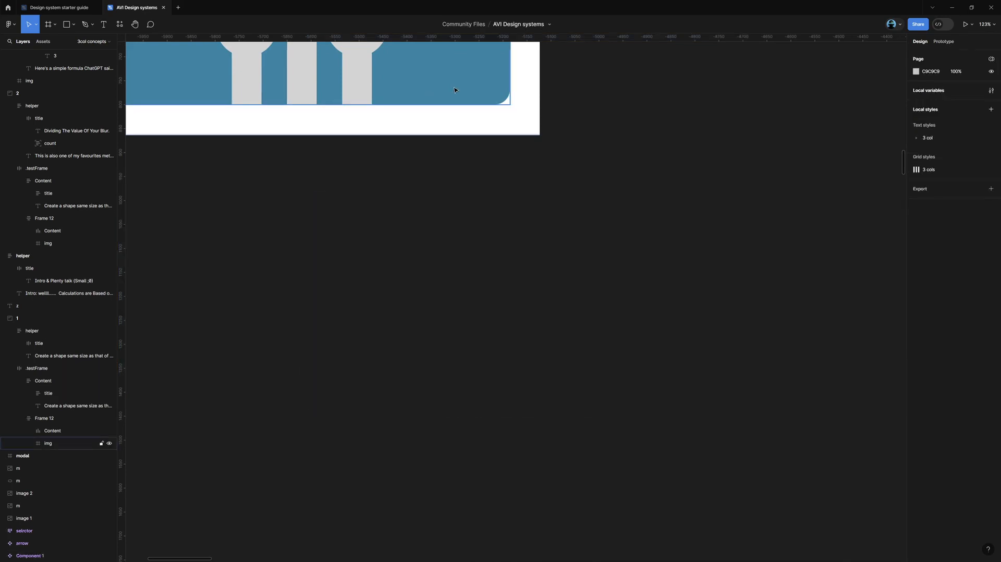
Step: Try to paste the cut image copies over the image in the test frame, and undo the paste
{"action": "left_click", "coordinate": [455, 91], "text": "ctrl"}
{"action": "key", "text": "ctrl+z"}
{"action": "scroll", "coordinate": [476, 120], "scroll_direction": "down", "scroll_amount": 3}
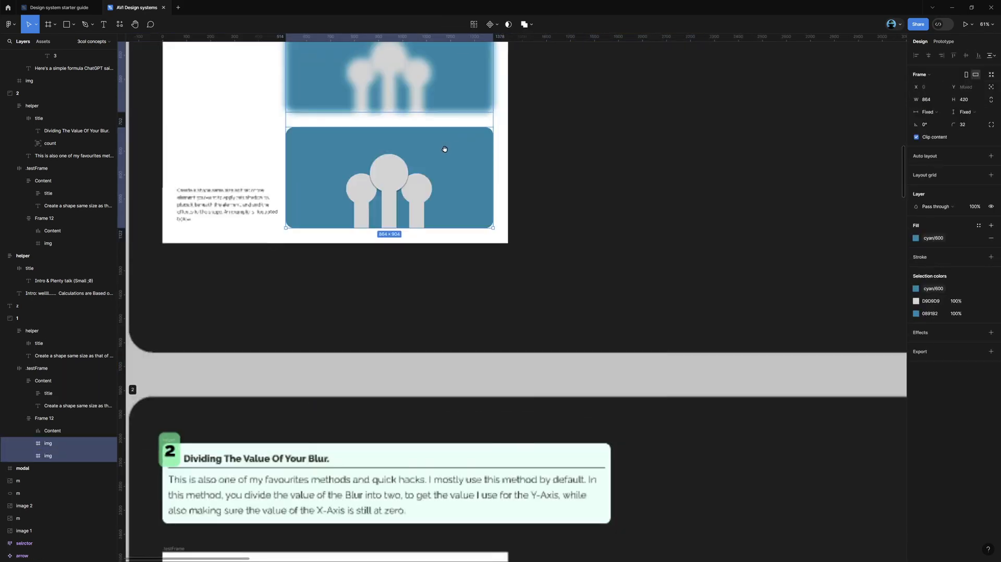
{"action": "left_click_drag", "start_coordinate": [445, 150], "coordinate": [532, 205]}
{"action": "key", "text": "Escape"}
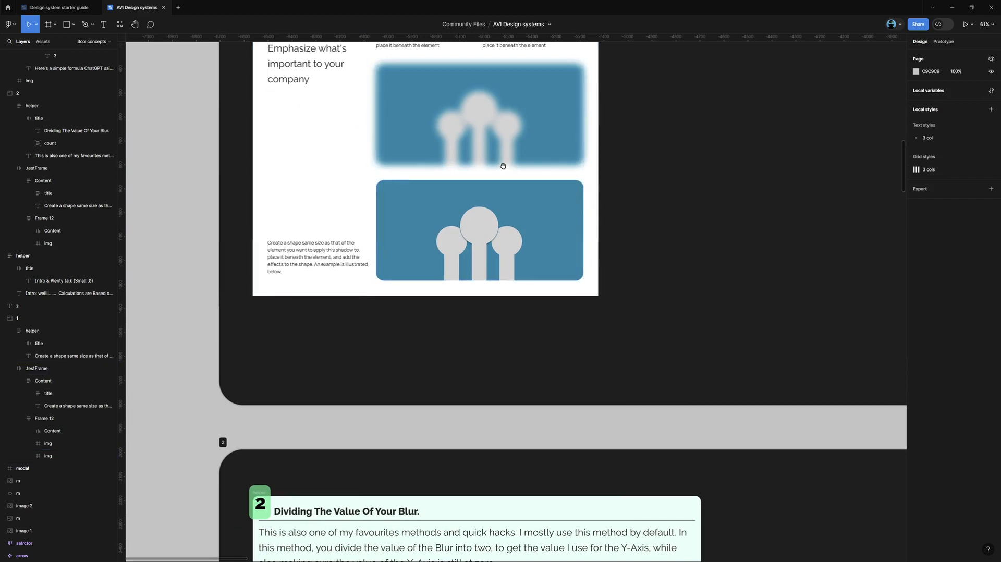
{"action": "key", "text": "ctrl+z"}
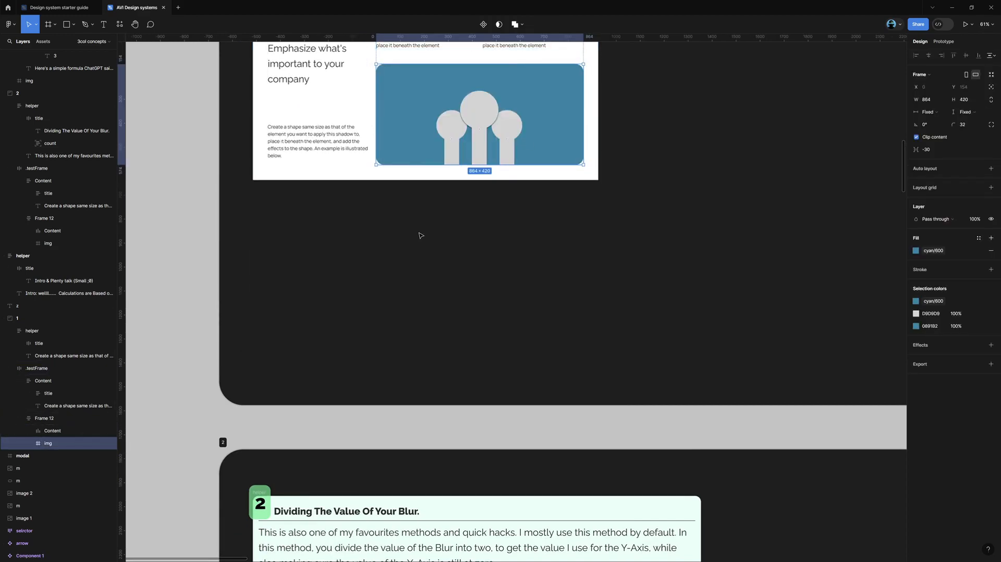
Step: Draw a rectangle about 88 × 58 below the test frame and replace it with the cut image copies
{"action": "key", "text": "Escape"}
{"action": "key", "text": "r"}
{"action": "left_click_drag", "start_coordinate": [381, 218], "coordinate": [390, 223]}
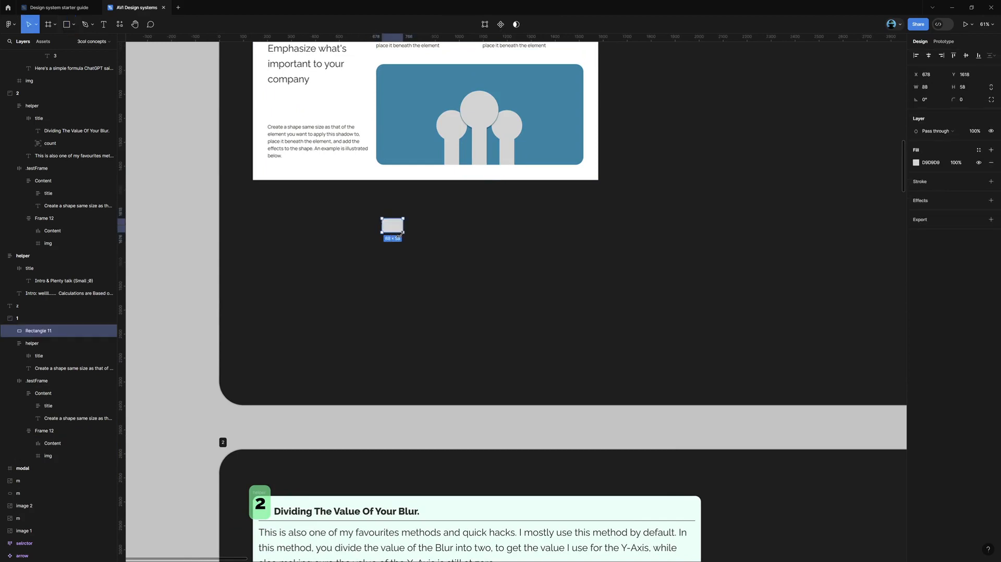
{"action": "key", "text": "ctrl+shift+r"}
Step: Wrap the two overlapping image copies in a frame and name it "stack"
{"action": "right_click", "coordinate": [410, 239]}
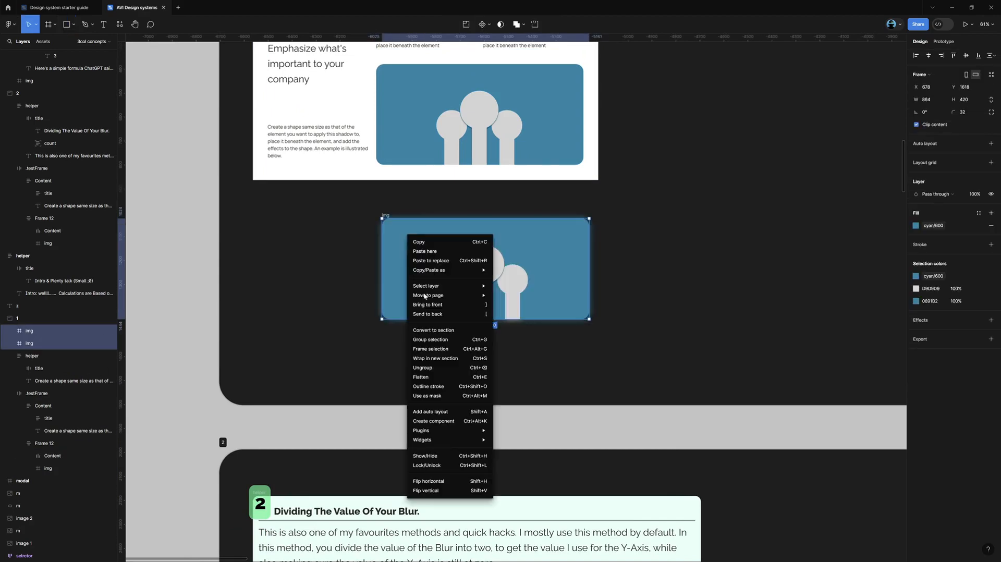
{"action": "left_click", "coordinate": [439, 350]}
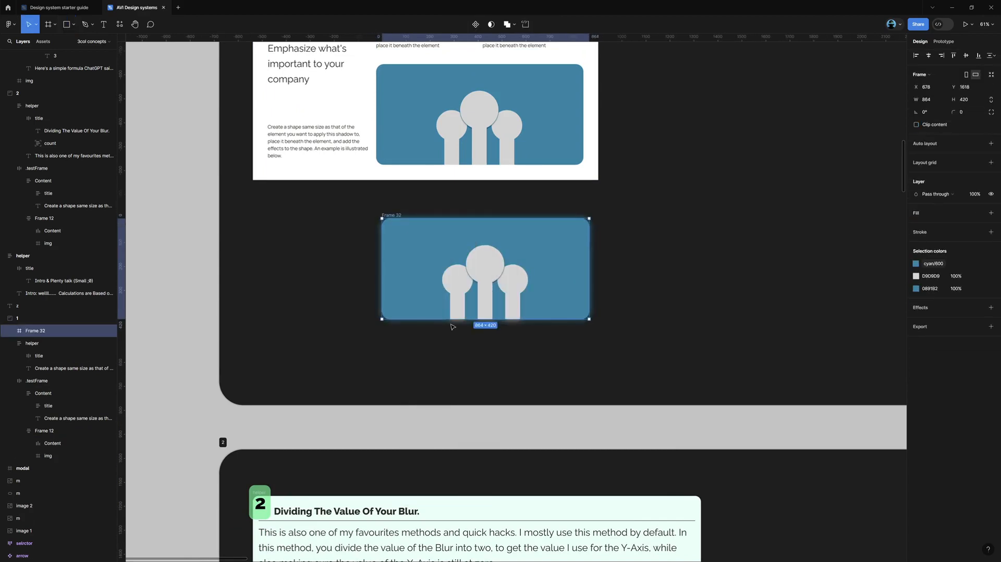
{"action": "key", "text": "ctrl+r"}
{"action": "type", "text": "s"}
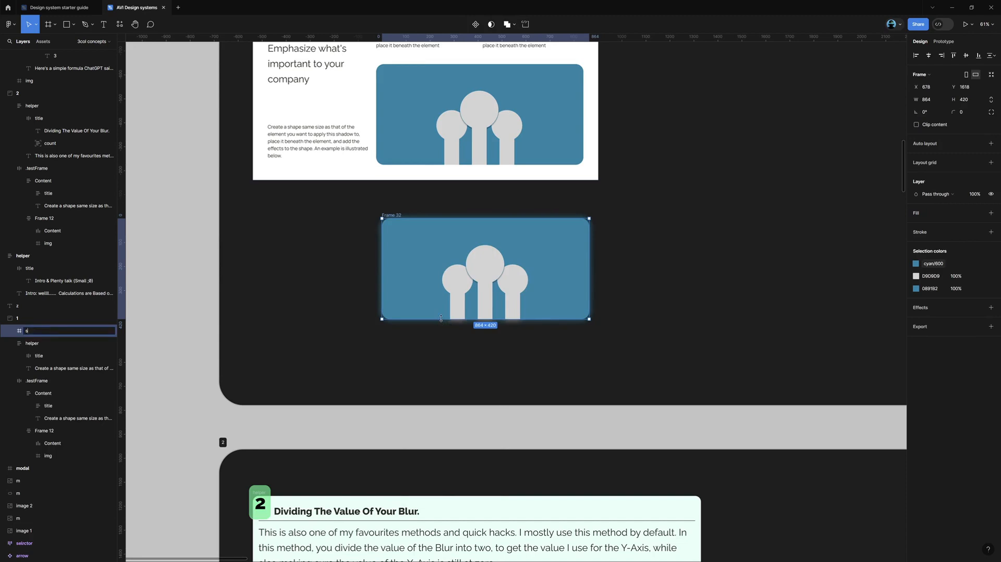
{"action": "key", "text": "Return"}
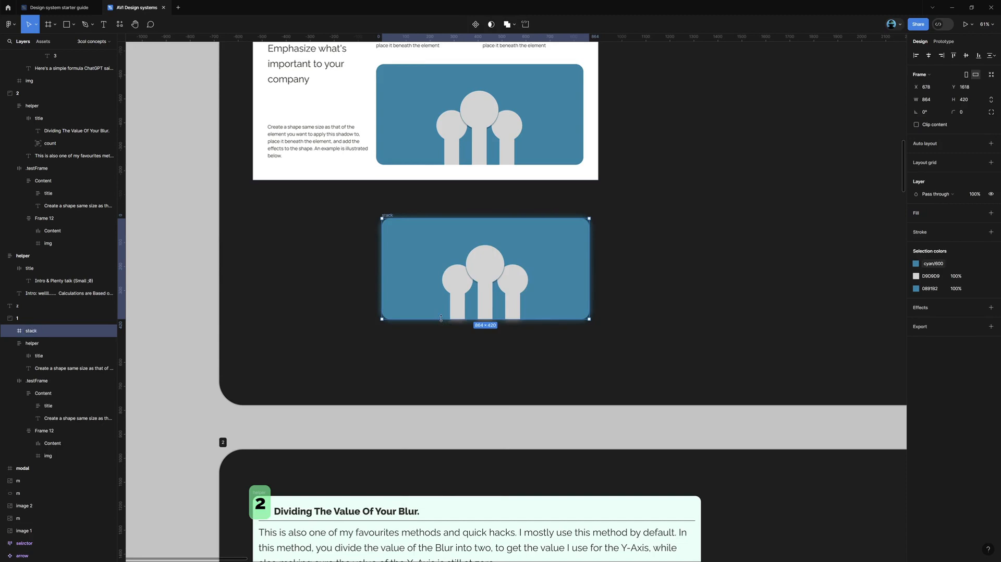
Step: Cut the stack frame and paste it in place of the blue image in the section 1 test frame
{"action": "key", "text": "Delete"}
{"action": "left_click", "coordinate": [537, 140]}
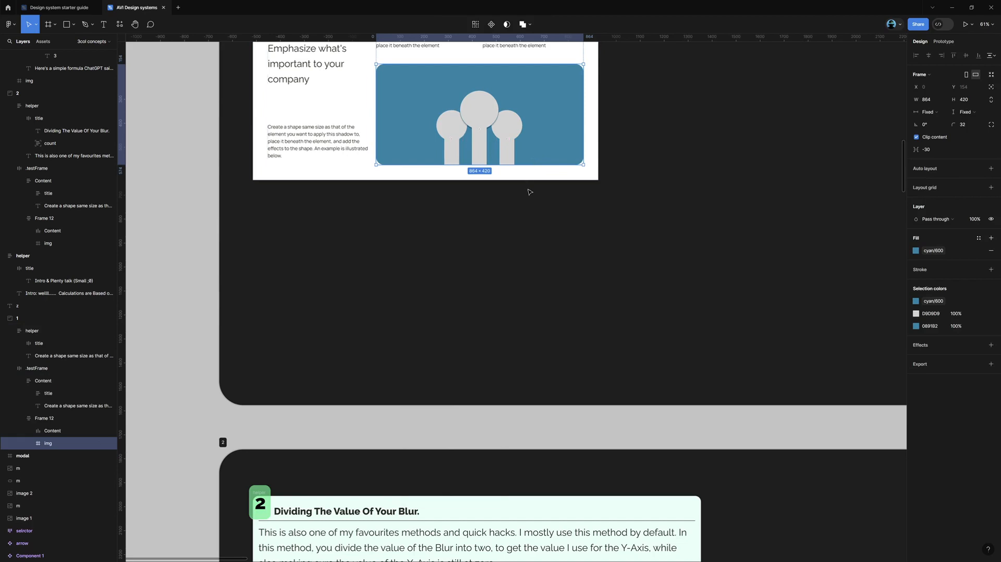
{"action": "key", "text": "ctrl+shift+r"}
{"action": "left_click", "coordinate": [661, 160]}
{"action": "key", "text": "z"}
{"action": "left_click", "coordinate": [593, 148]}
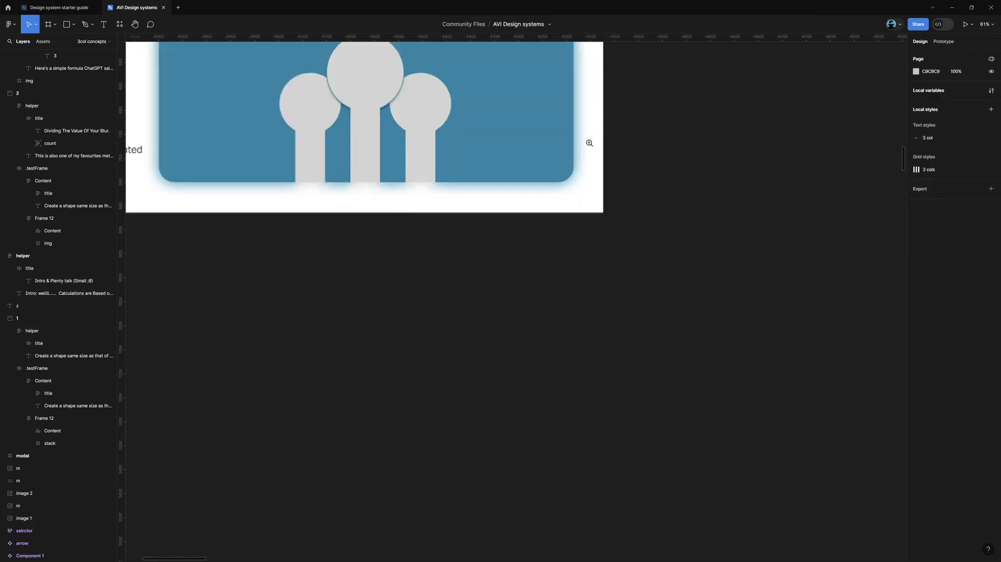
Step: Set the layer blur of the lower img copy in the section 1 stack frame to 16
{"action": "scroll", "coordinate": [596, 253], "scroll_direction": "up", "scroll_amount": 5}
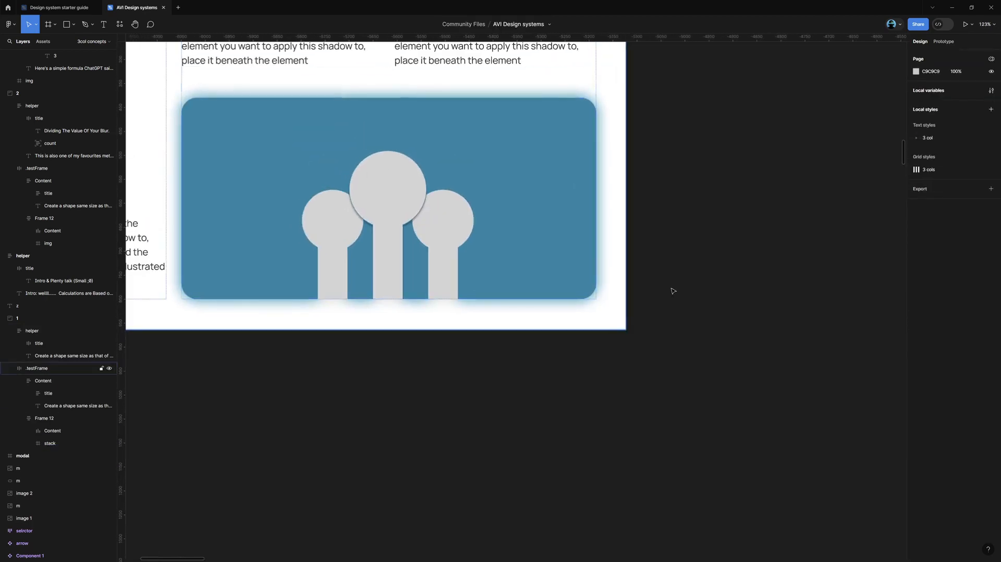
{"action": "left_click", "coordinate": [579, 287]}
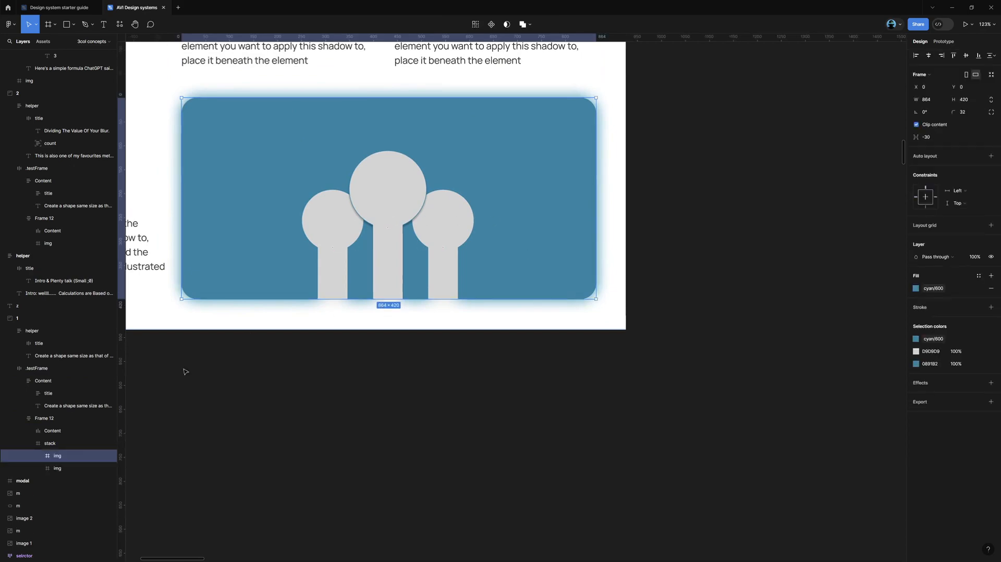
{"action": "left_click", "coordinate": [66, 467]}
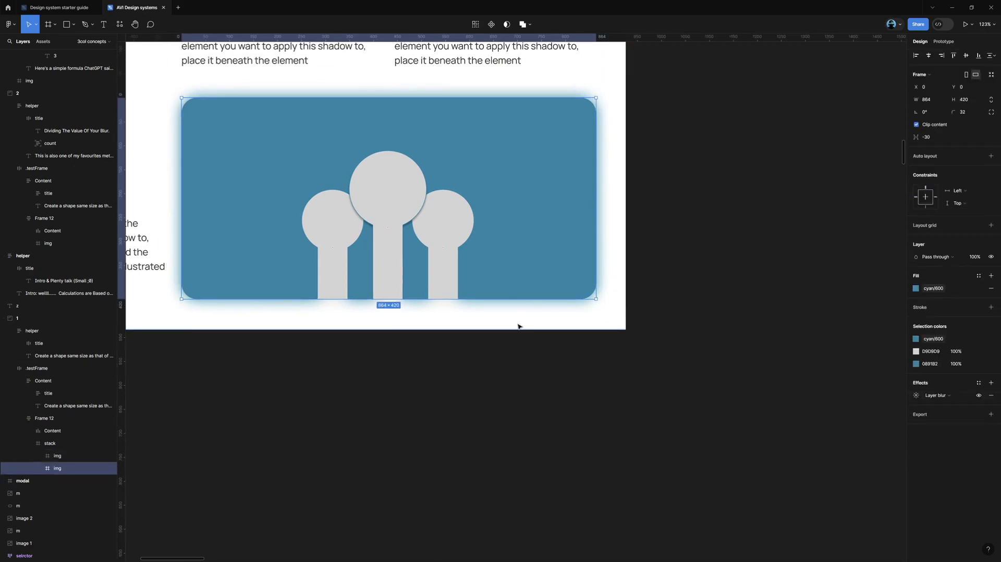
{"action": "scroll", "coordinate": [602, 242], "scroll_direction": "up", "scroll_amount": 5}
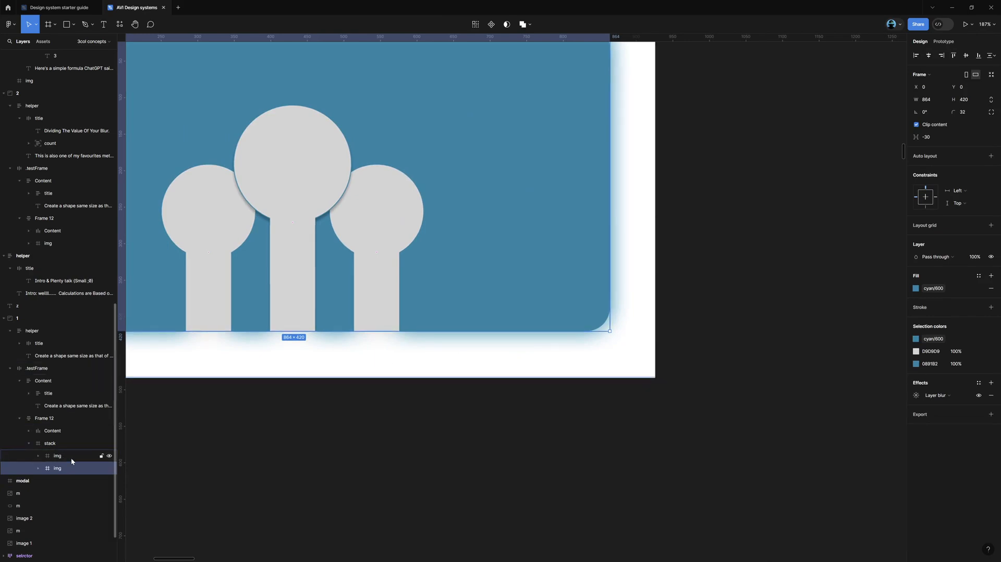
{"action": "left_click", "coordinate": [917, 396]}
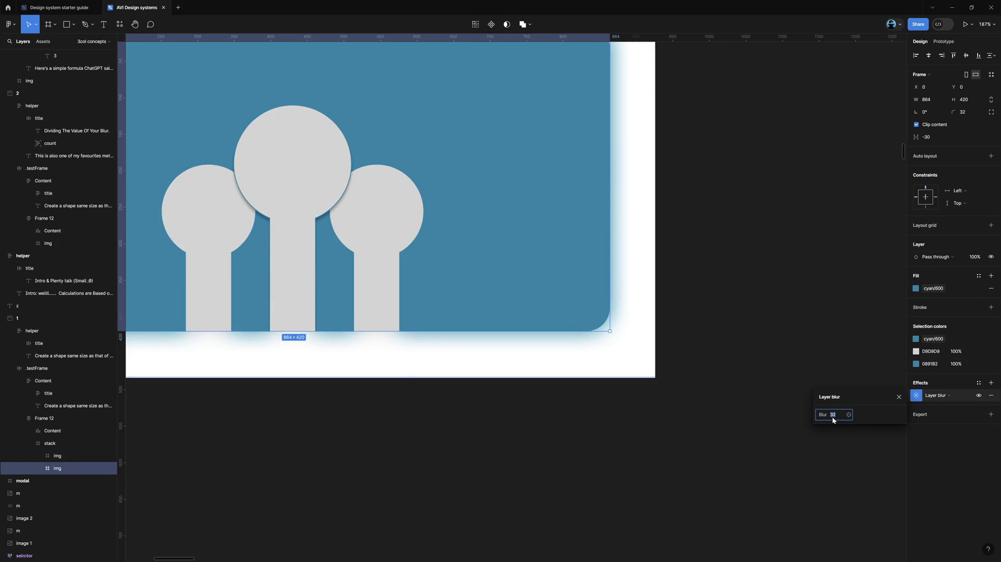
{"action": "key", "text": "shift+Down"}
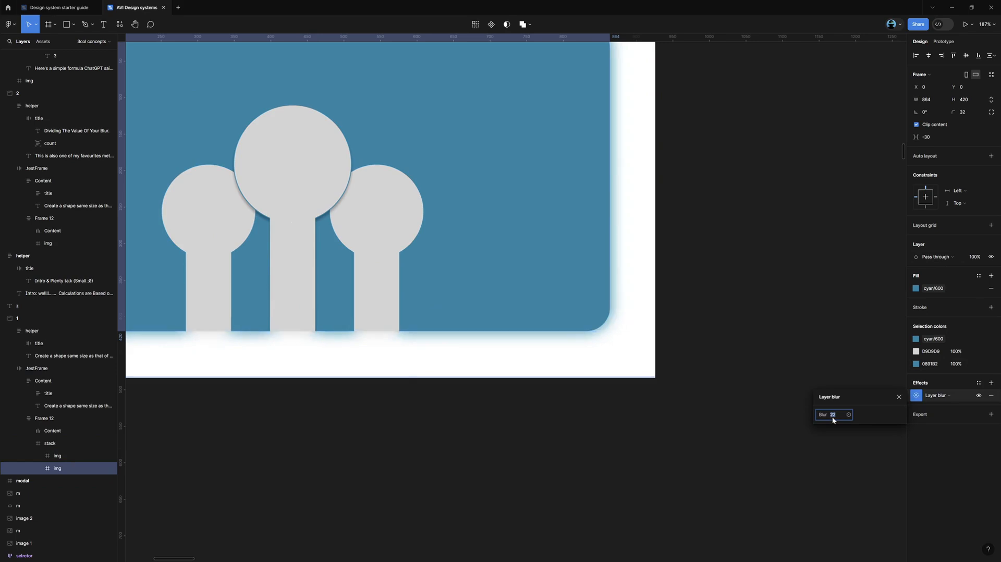
{"action": "key", "text": "shift+Up"}
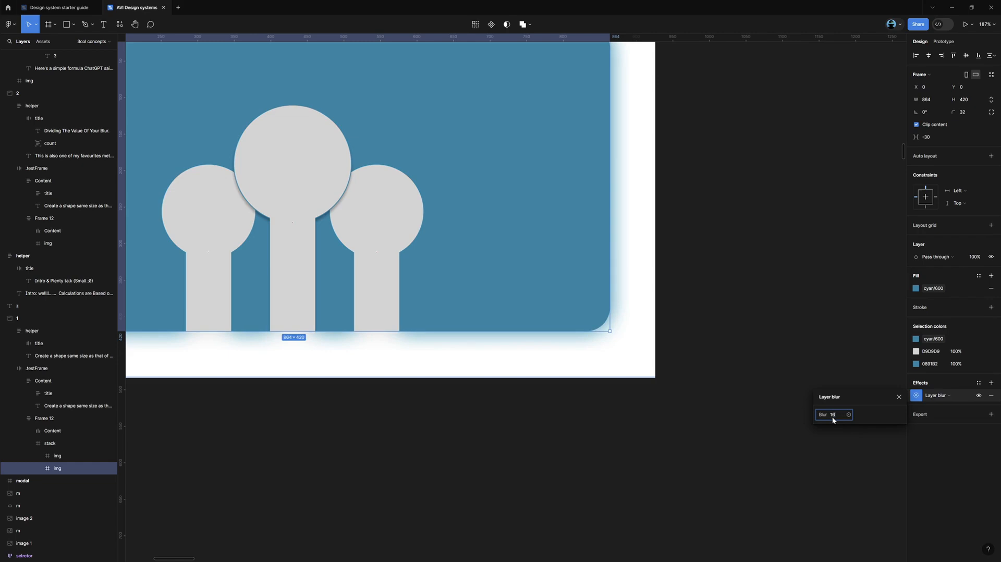
{"action": "key", "text": "Return"}
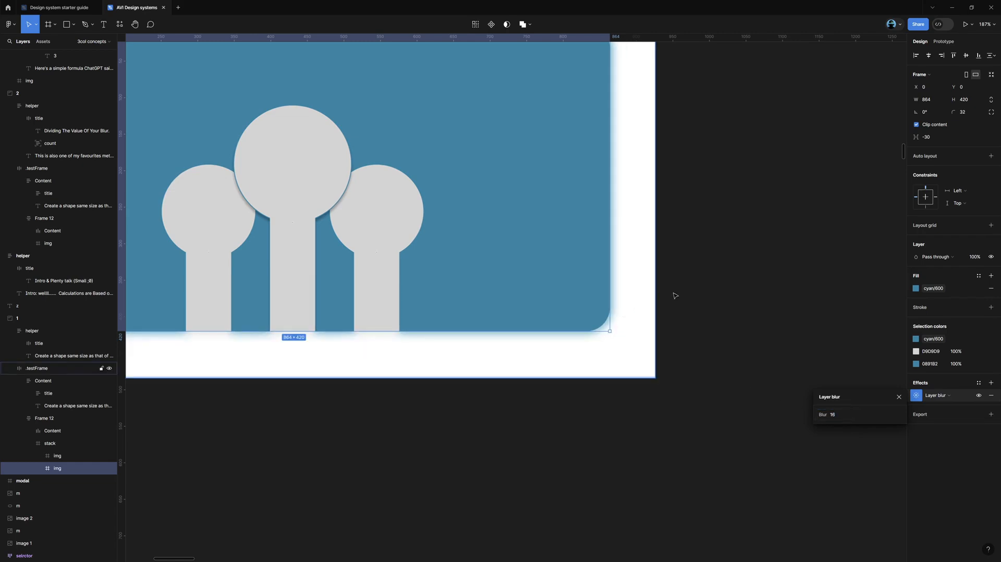
{"action": "left_click", "coordinate": [671, 394]}
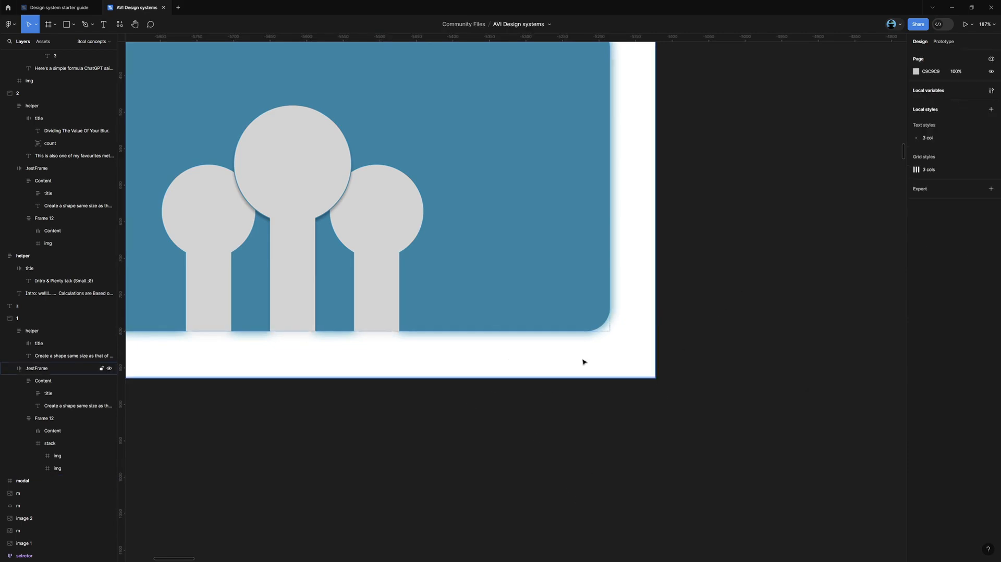
Step: Reselect the lower img copy and toggle its visibility off and on to compare the image with and without the glow
{"action": "key", "text": "ctrl+z"}
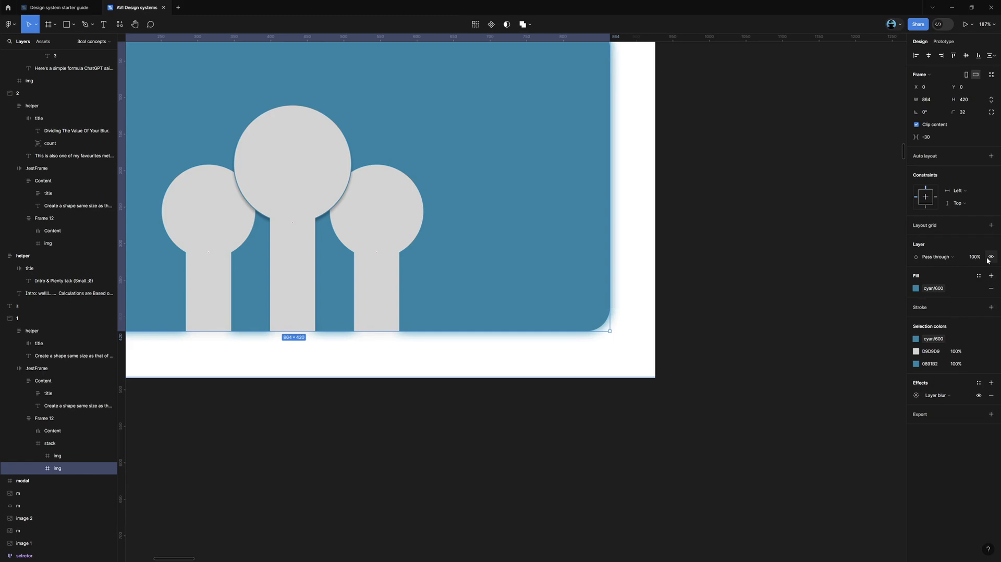
{"action": "left_click", "coordinate": [989, 258]}
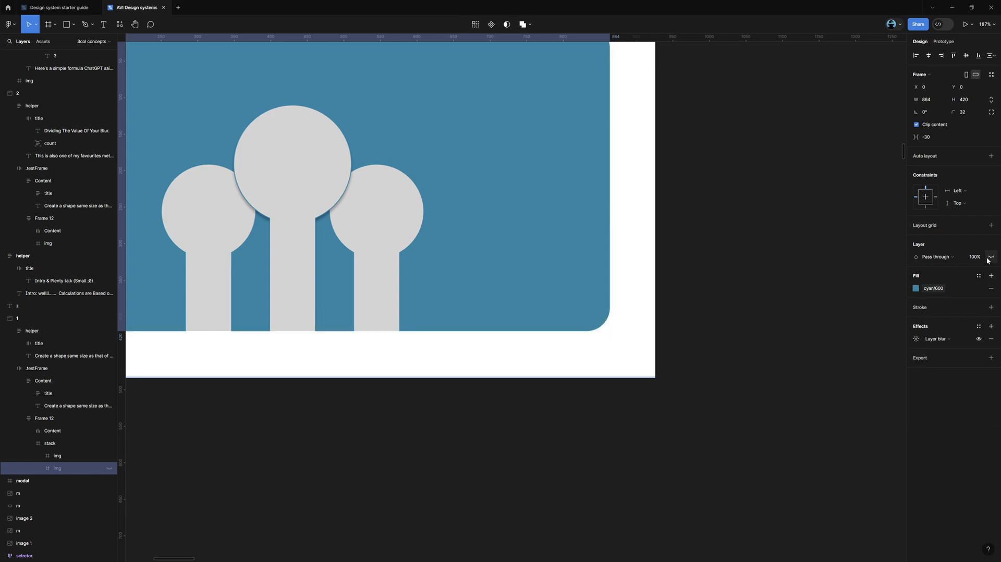
{"action": "left_click", "coordinate": [989, 258]}
{"action": "left_click", "coordinate": [989, 257]}
{"action": "left_click", "coordinate": [989, 258]}
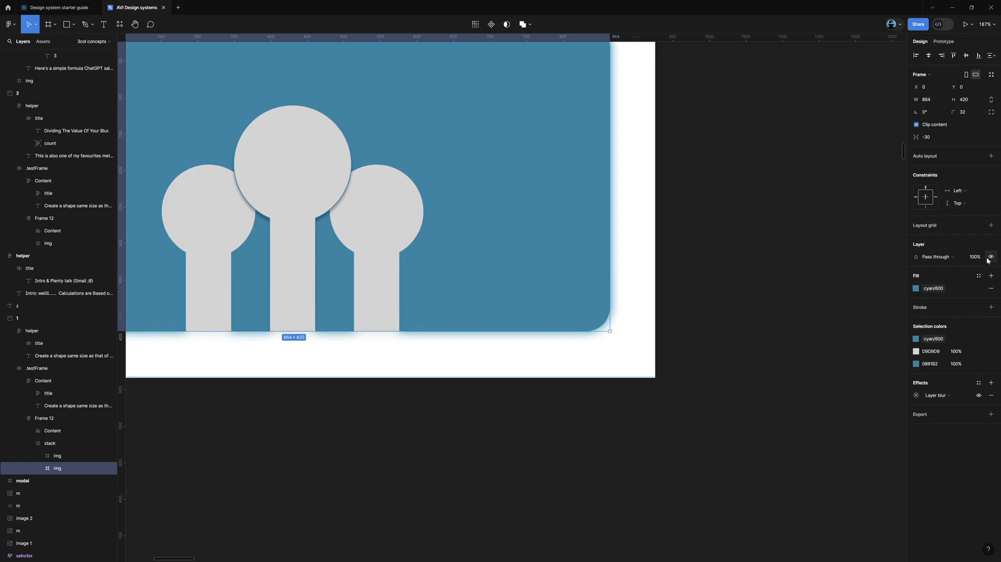
Step: Try layer blur values between 16 and 36 on the lower img copy, and set the blur to 46
{"action": "left_click", "coordinate": [917, 394]}
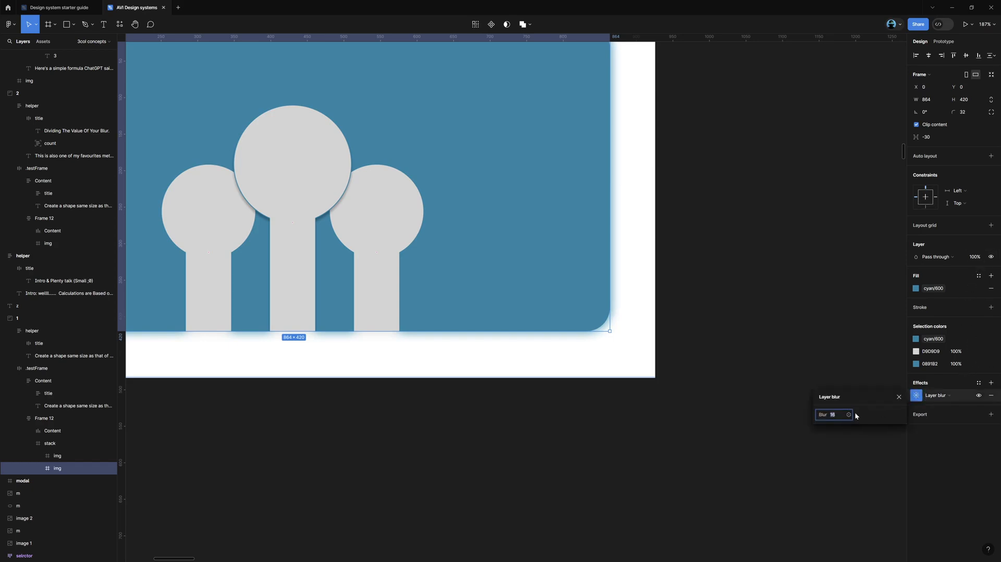
{"action": "key", "text": "shift+Up"}
{"action": "key", "text": "shift+Up"}
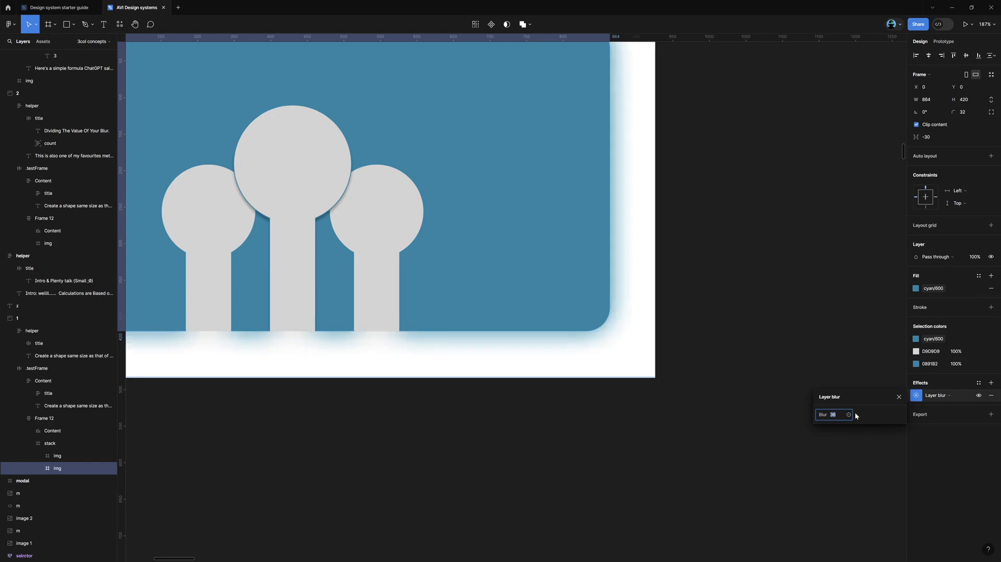
{"action": "key", "text": "shift+Down"}
{"action": "key", "text": "shift+Down"}
{"action": "key", "text": "shift+Down"}
{"action": "key", "text": "shift+Down"}
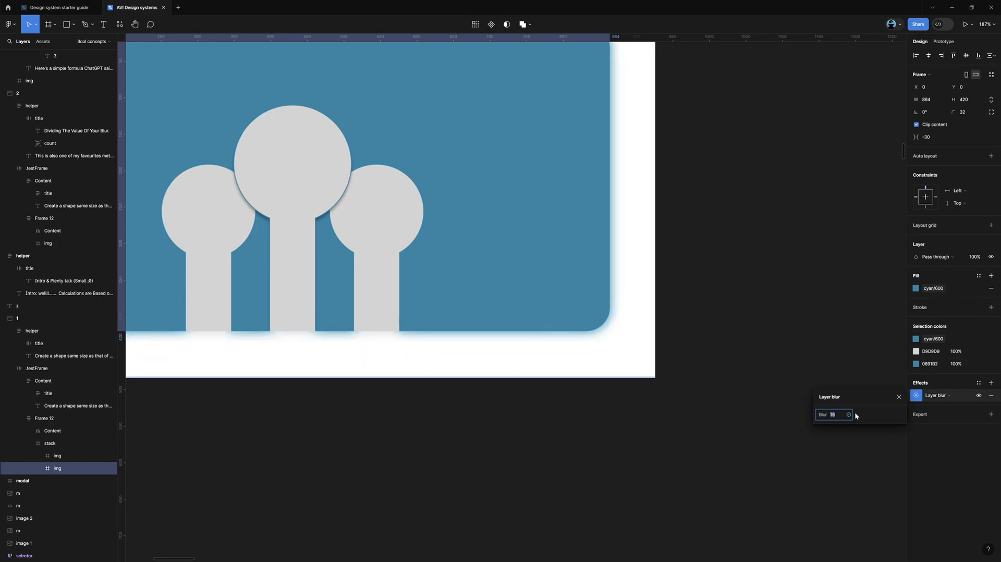
{"action": "key", "text": "shift+Up"}
{"action": "key", "text": "shift+Up"}
{"action": "key", "text": "shift+Up"}
{"action": "key", "text": "shift+Up"}
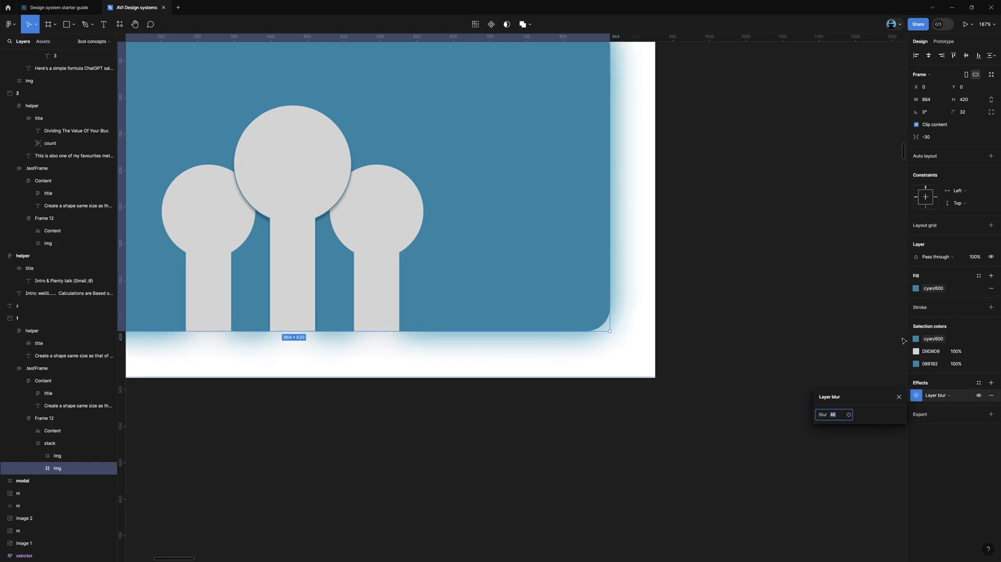
{"action": "left_click", "coordinate": [788, 329]}
Step: Add a drop shadow with a blur of 32 to the blue image in the section 2 test frame
{"action": "scroll", "coordinate": [789, 329], "scroll_direction": "down", "scroll_amount": 3}
{"action": "left_click_drag", "start_coordinate": [703, 433], "coordinate": [607, 239]}
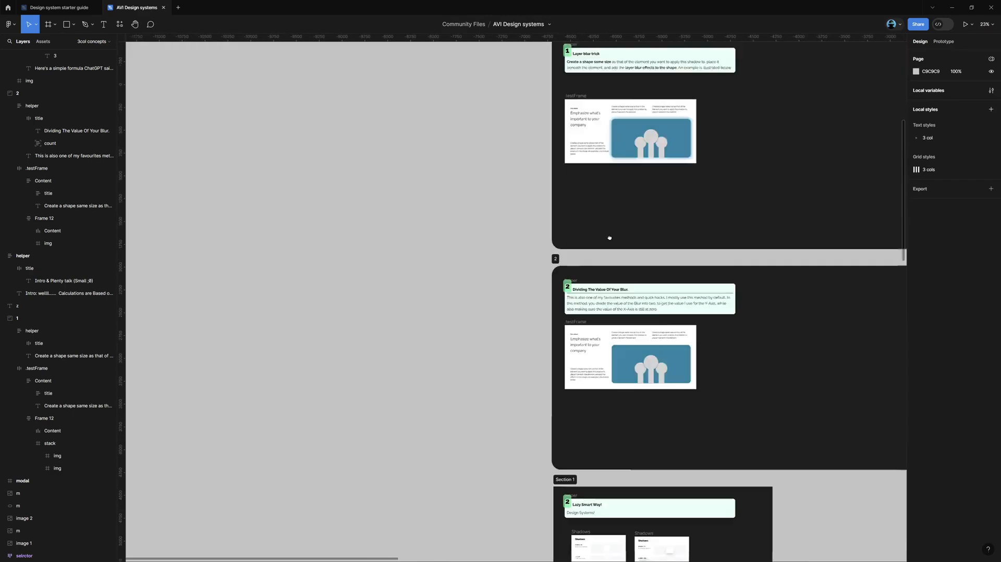
{"action": "scroll", "coordinate": [607, 325], "scroll_direction": "up", "scroll_amount": 2}
{"action": "left_click_drag", "start_coordinate": [740, 337], "coordinate": [551, 345]}
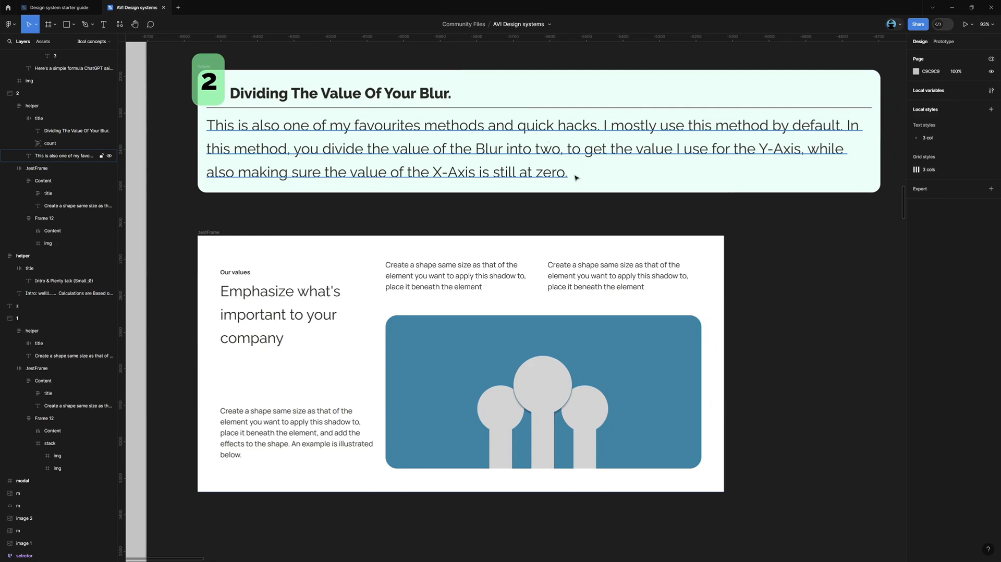
{"action": "left_click", "coordinate": [697, 355]}
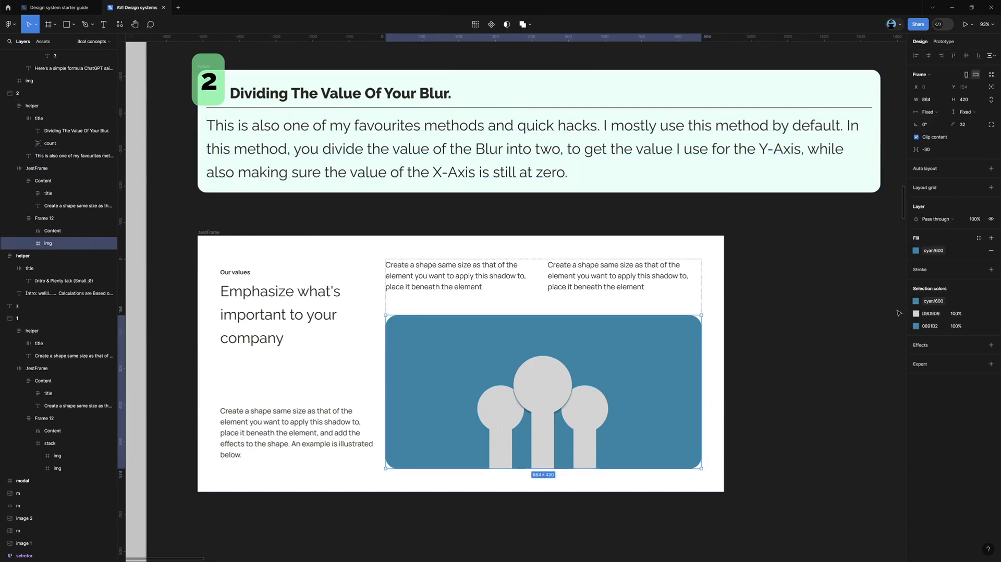
{"action": "left_click", "coordinate": [990, 344]}
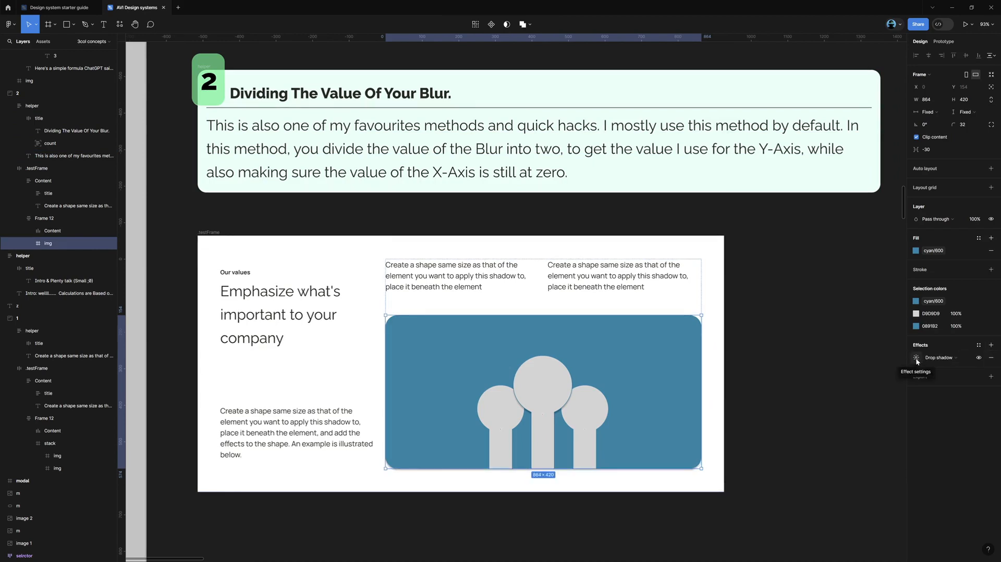
{"action": "left_click", "coordinate": [917, 359]}
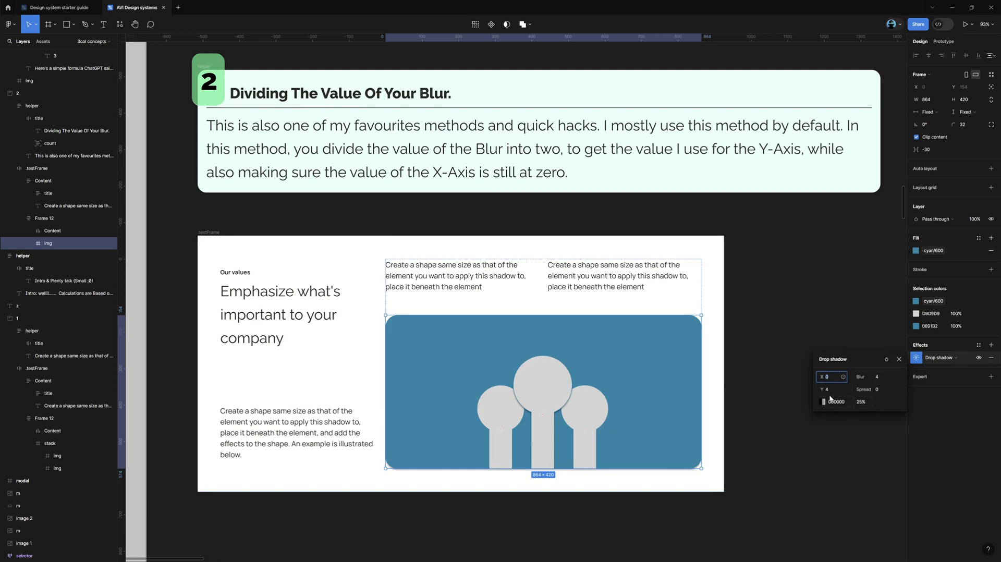
{"action": "left_click", "coordinate": [880, 377]}
{"action": "key", "text": "Return"}
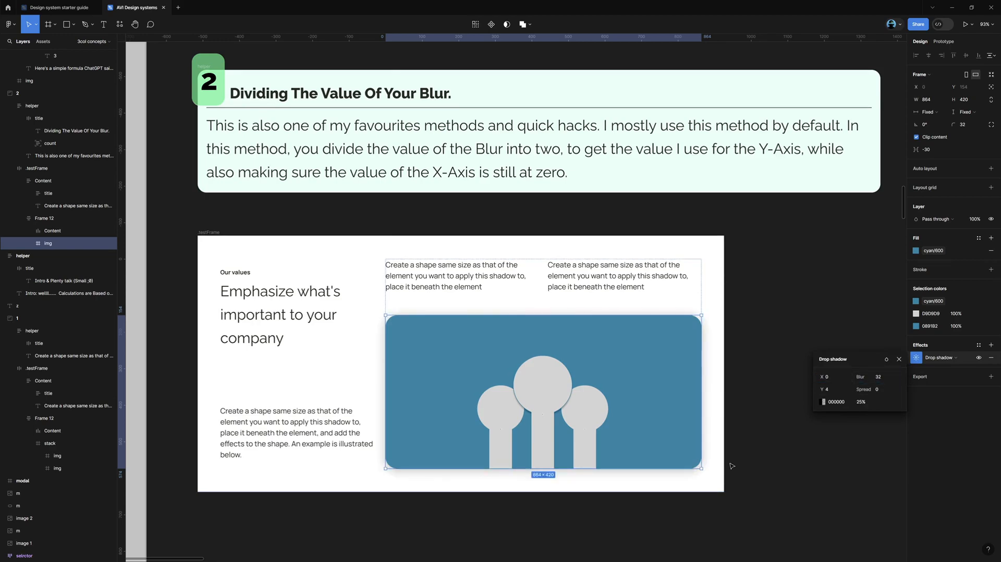
Step: Set the drop shadow's Y offset to 16, and toggle the effect off and on to compare
{"action": "scroll", "coordinate": [732, 466], "scroll_direction": "up", "scroll_amount": 5}
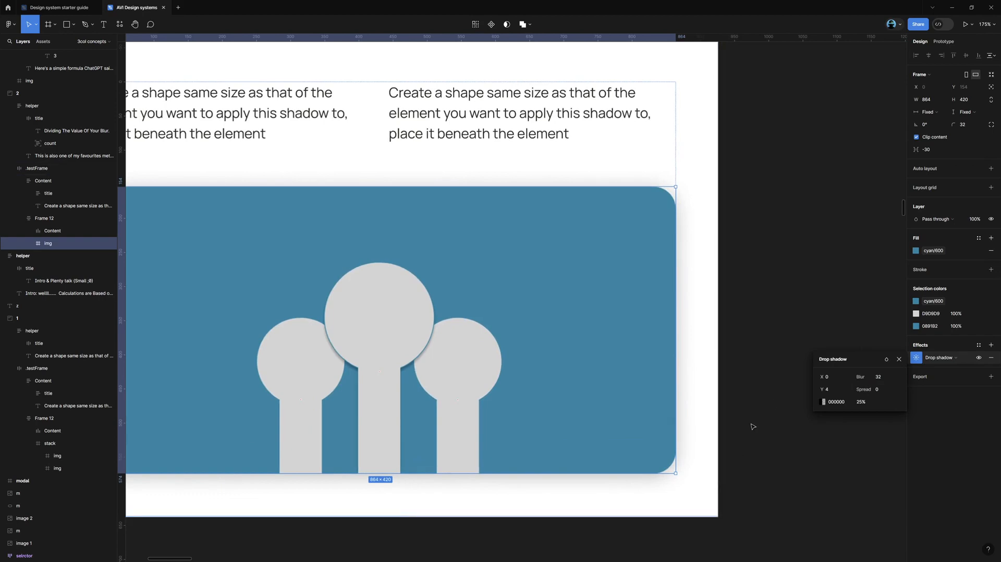
{"action": "left_click", "coordinate": [754, 497]}
{"action": "key", "text": "ctrl+z"}
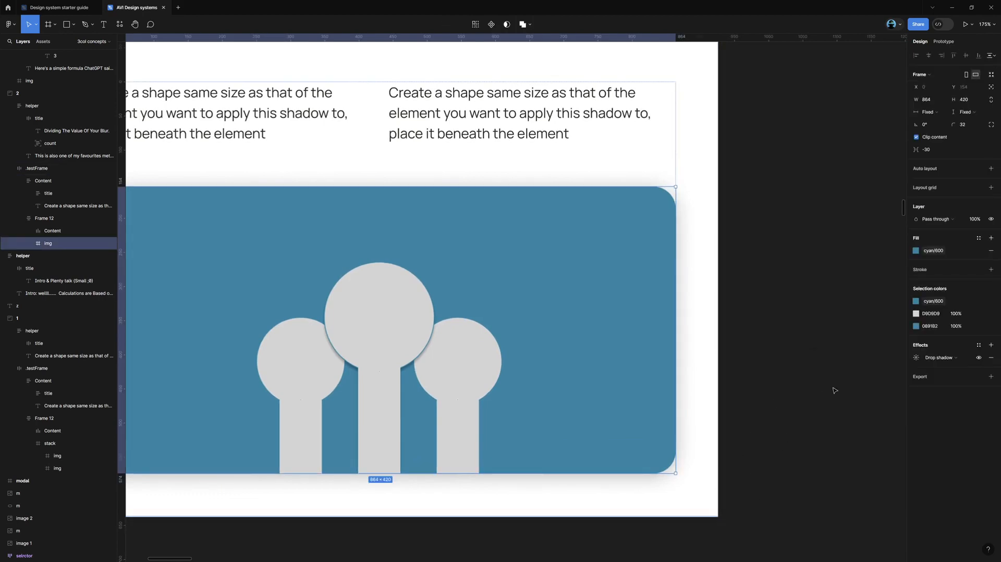
{"action": "left_click", "coordinate": [916, 357]}
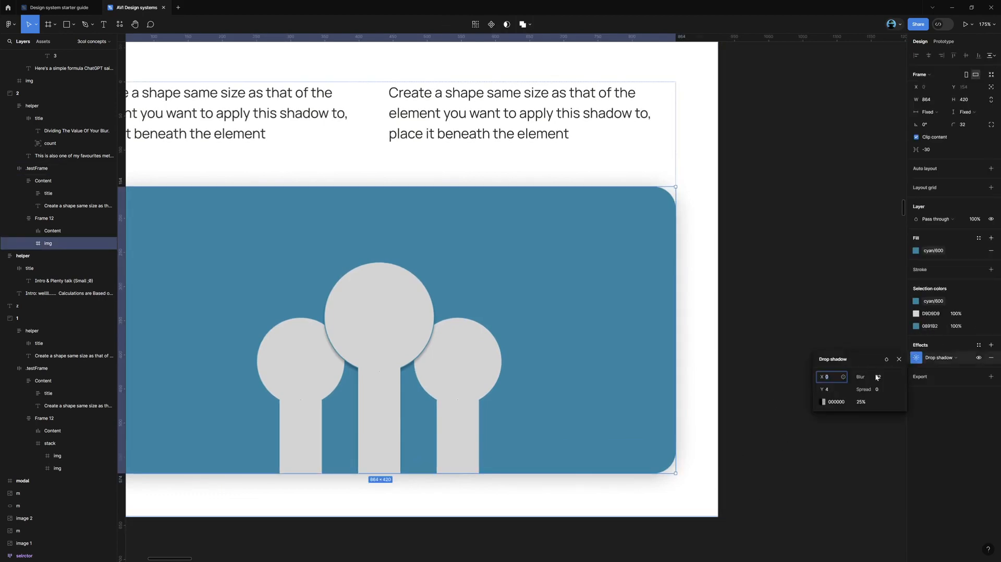
{"action": "left_click", "coordinate": [830, 392]}
{"action": "type", "text": "16"}
{"action": "key", "text": "Return"}
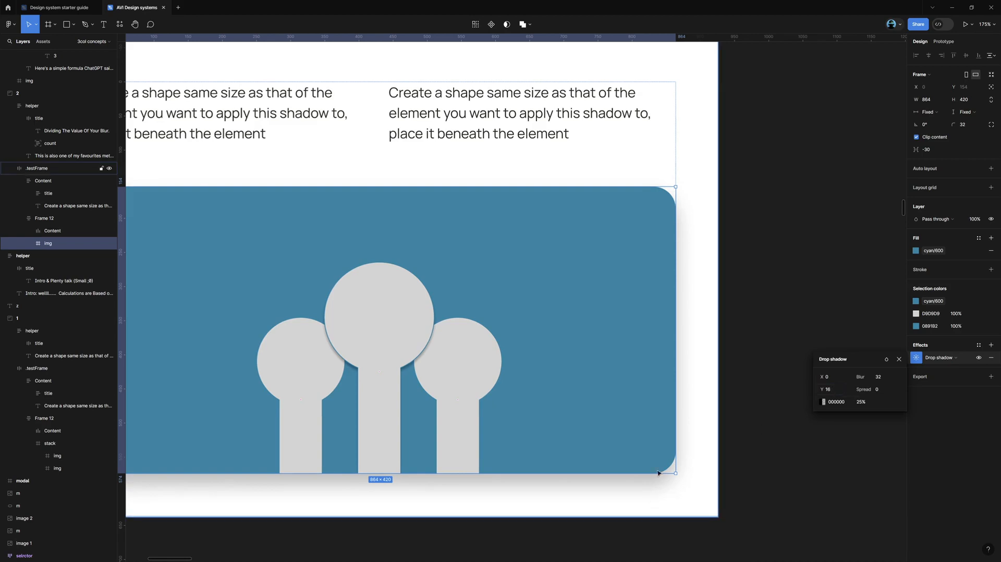
{"action": "left_click", "coordinate": [977, 358]}
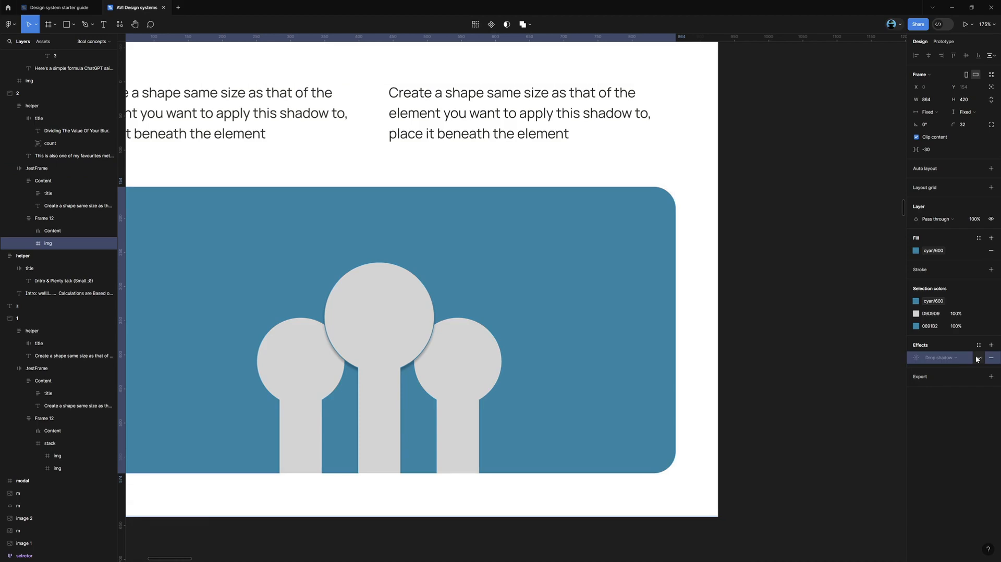
{"action": "left_click", "coordinate": [979, 358]}
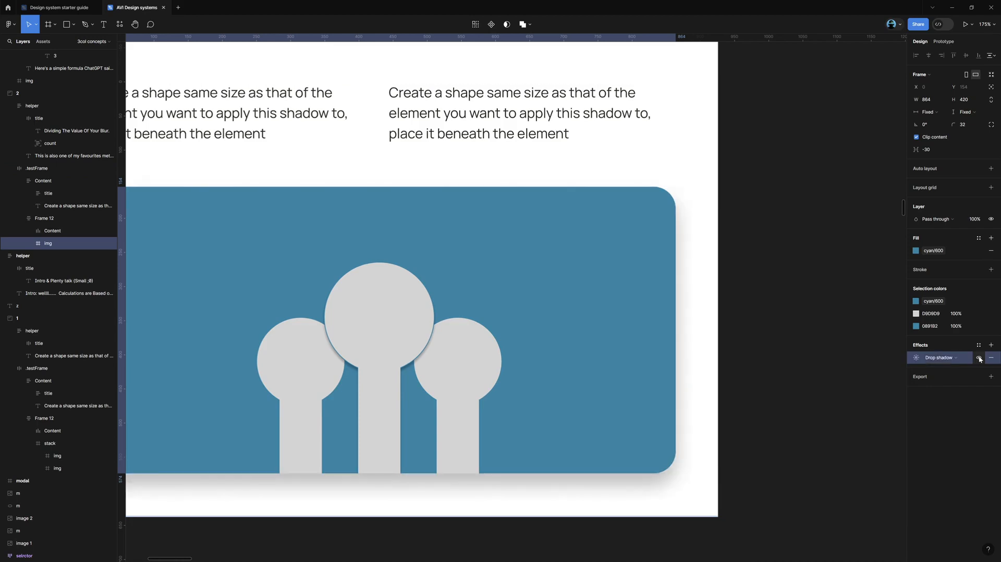
Step: Set the drop shadow's opacity to 16%, and toggle the effect off and on to compare
{"action": "left_click", "coordinate": [917, 358]}
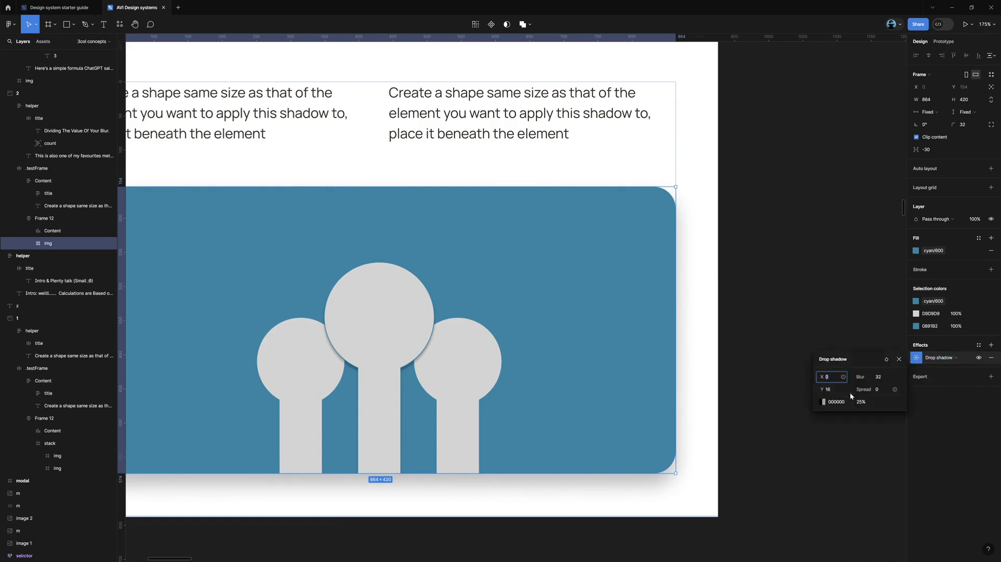
{"action": "left_click", "coordinate": [834, 390]}
{"action": "left_click", "coordinate": [861, 402]}
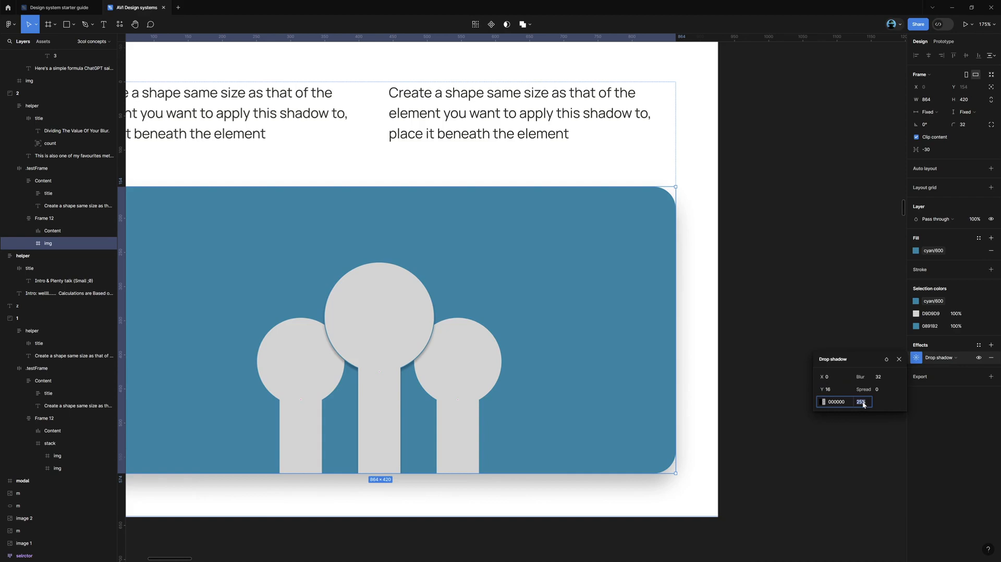
{"action": "type", "text": "16"}
{"action": "key", "text": "Return"}
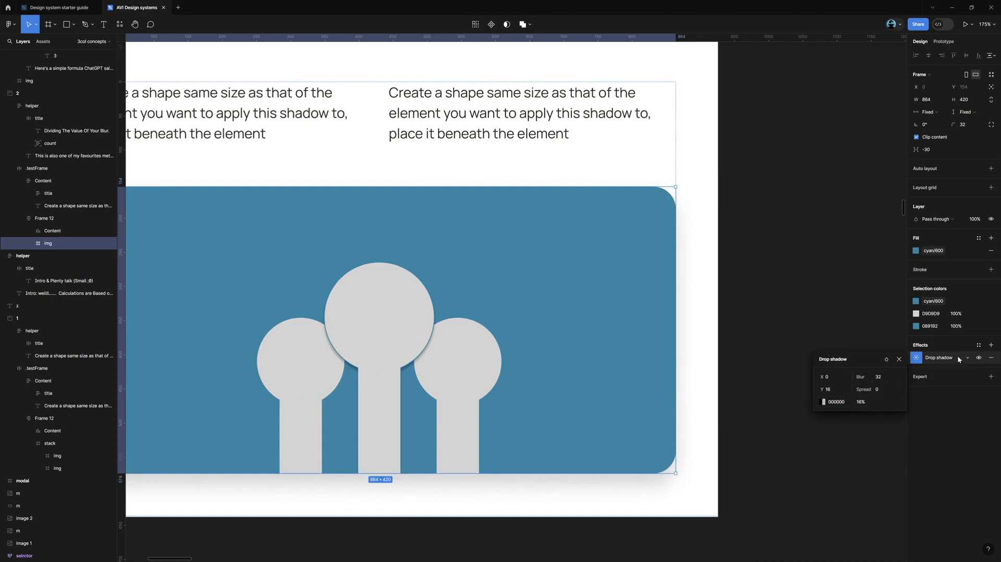
{"action": "left_click", "coordinate": [979, 358]}
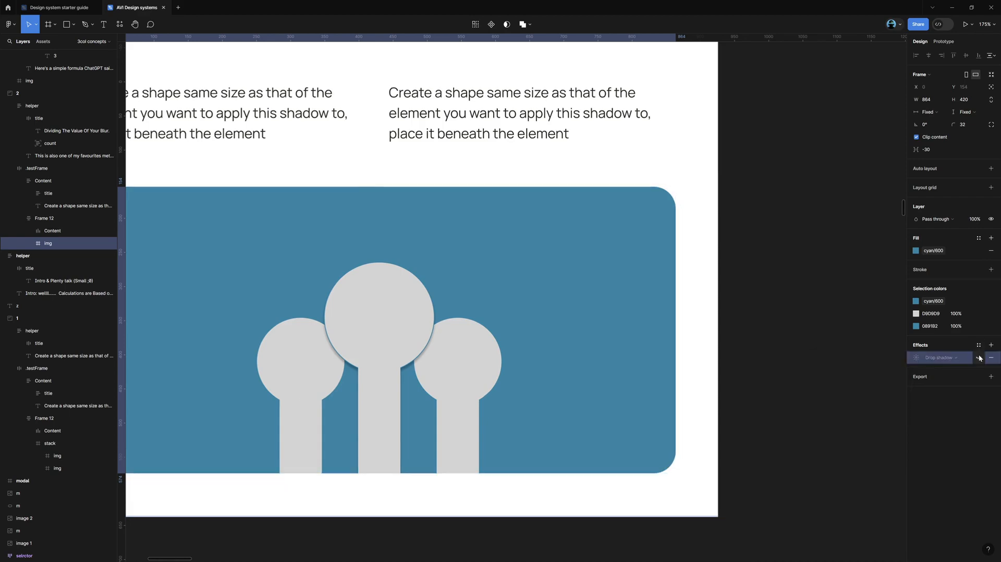
{"action": "left_click", "coordinate": [979, 358]}
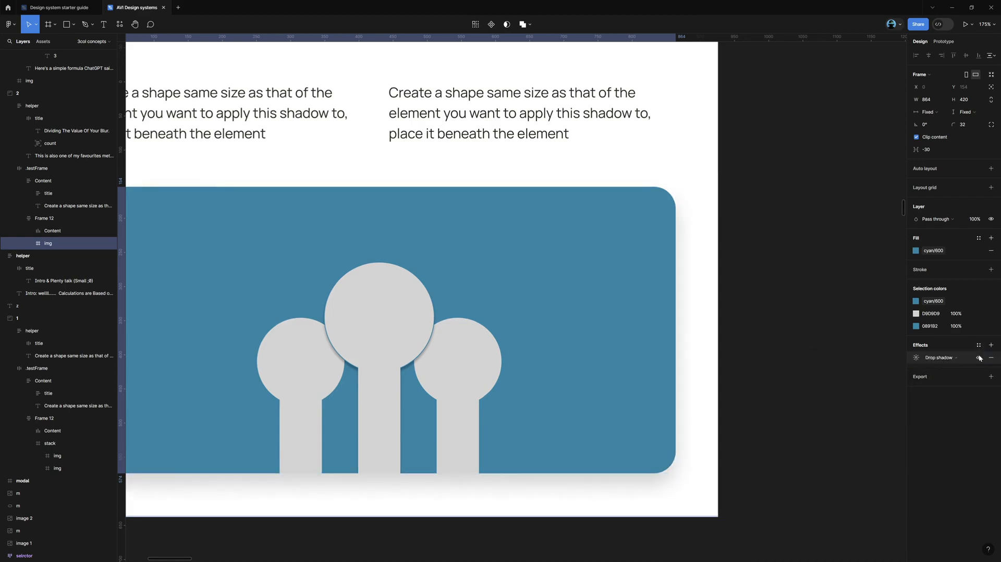
Step: Set the opacity of the section 2 image's drop shadow to 32%
{"action": "left_click", "coordinate": [915, 361]}
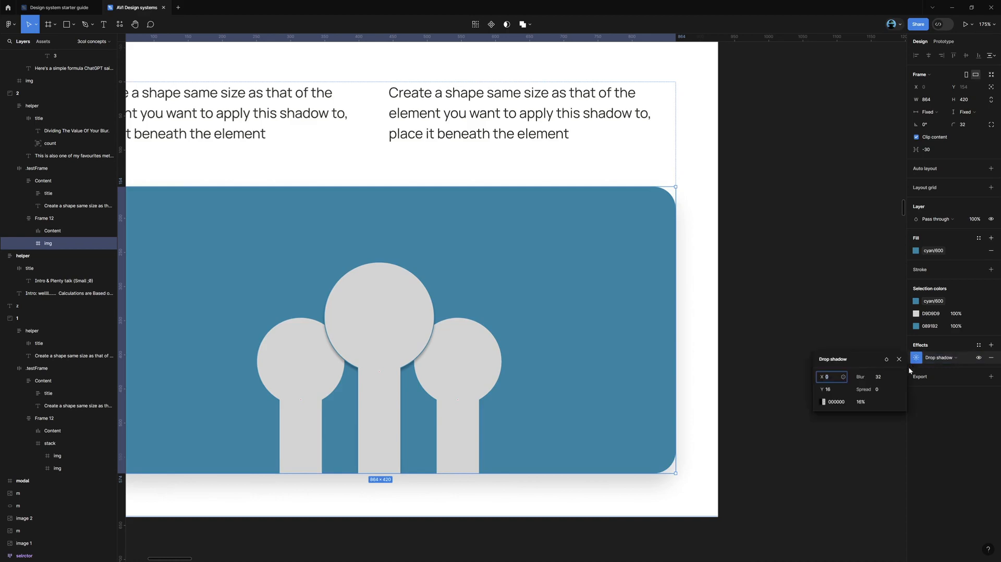
{"action": "left_click", "coordinate": [861, 402]}
{"action": "left_click", "coordinate": [860, 405]}
{"action": "key", "text": "BackSpace"}
{"action": "key", "text": "BackSpace"}
{"action": "key", "text": "BackSpace"}
{"action": "type", "text": "32"}
{"action": "key", "text": "Return"}
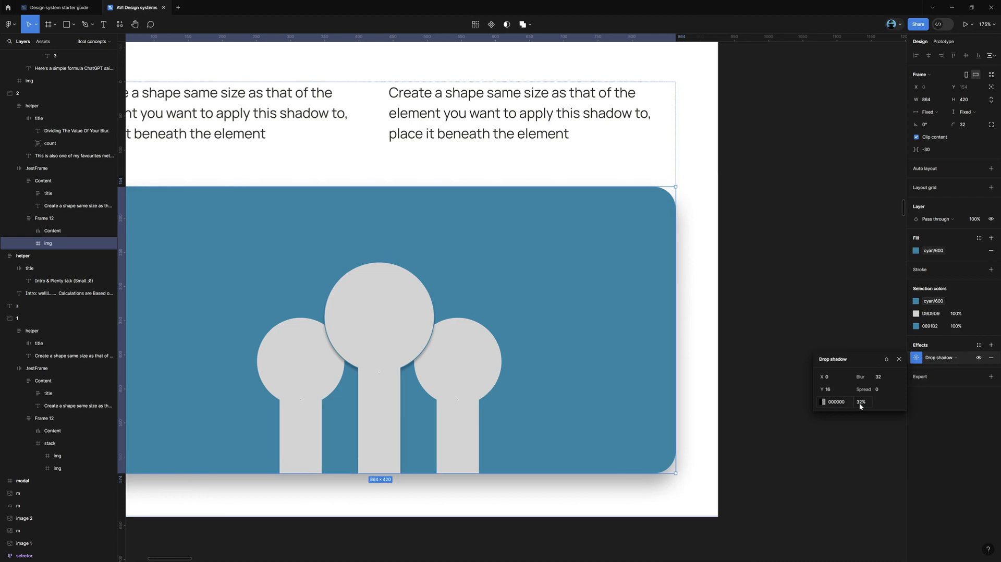
Step: Try opacities of 16%, 32% and 42% on the section 2 image's drop shadow to compare its strength
{"action": "left_click", "coordinate": [861, 405]}
{"action": "type", "text": "16"}
{"action": "key", "text": "Return"}
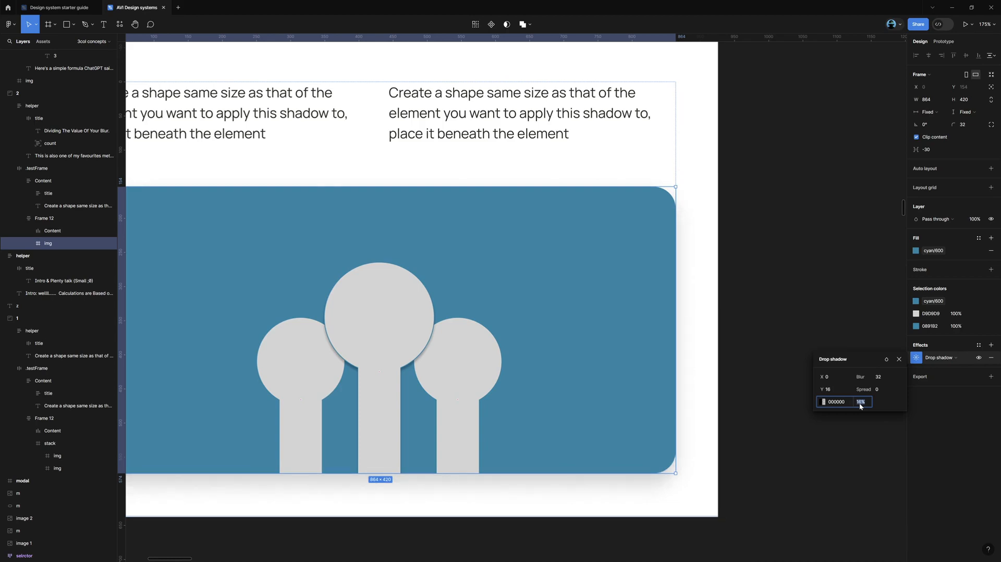
{"action": "left_click", "coordinate": [860, 406]}
{"action": "key", "text": "Return"}
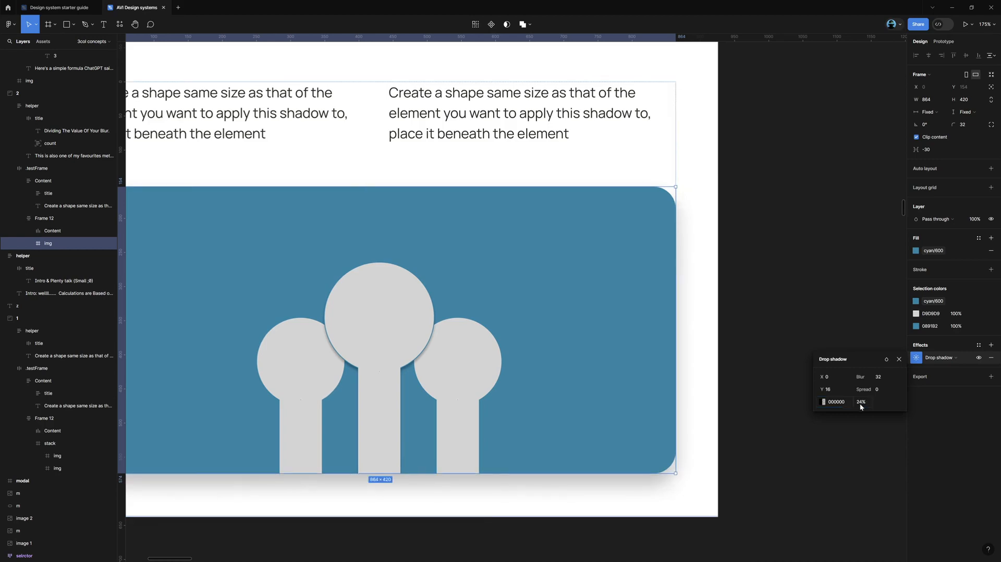
{"action": "left_click", "coordinate": [860, 403]}
{"action": "key", "text": "Return"}
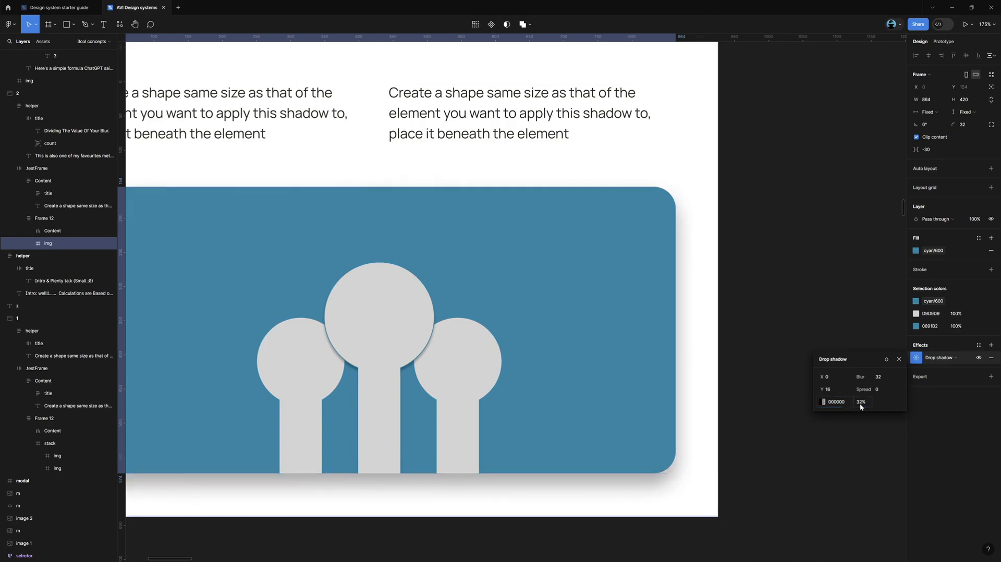
{"action": "left_click", "coordinate": [860, 403]}
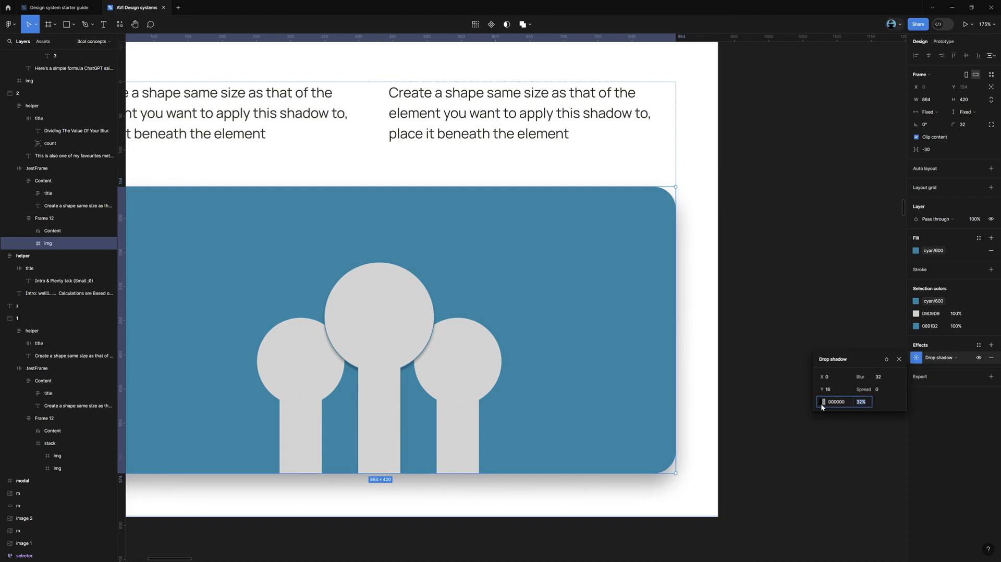
{"action": "key", "text": "shift+Up"}
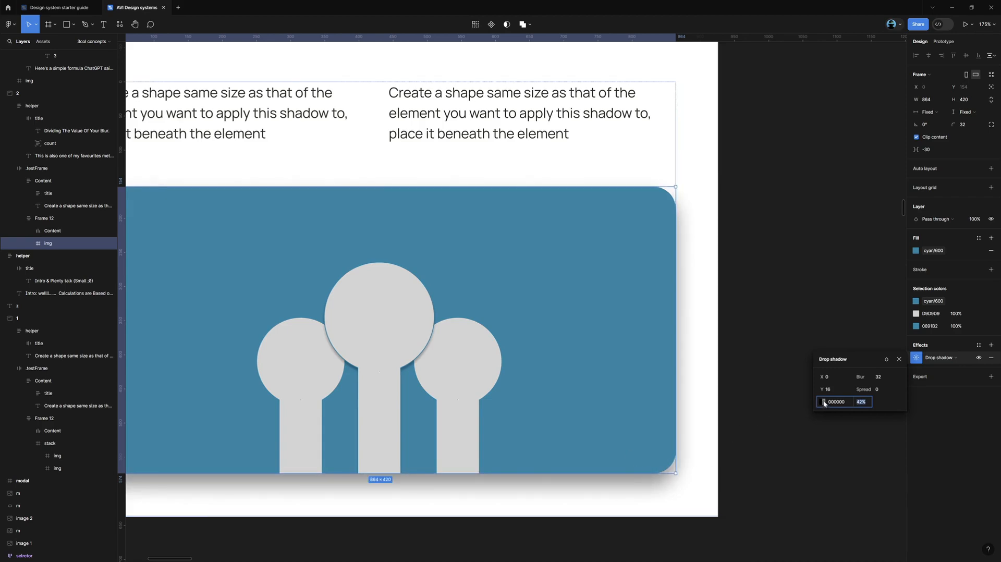
Step: Sample the image's blue as the drop shadow colour and darken it to 054C5D
{"action": "left_click", "coordinate": [823, 401]}
{"action": "left_click", "coordinate": [730, 469]}
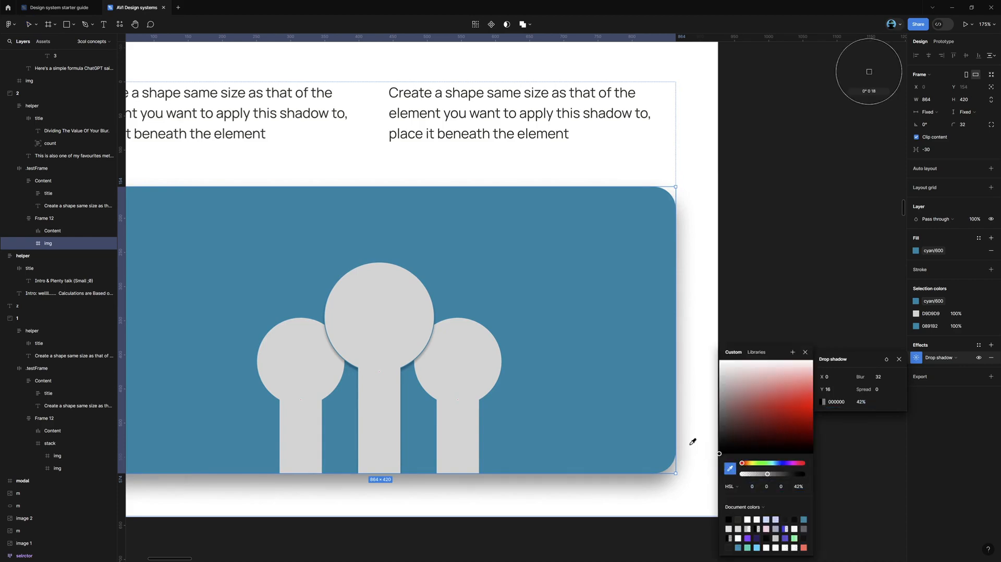
{"action": "left_click", "coordinate": [637, 420]}
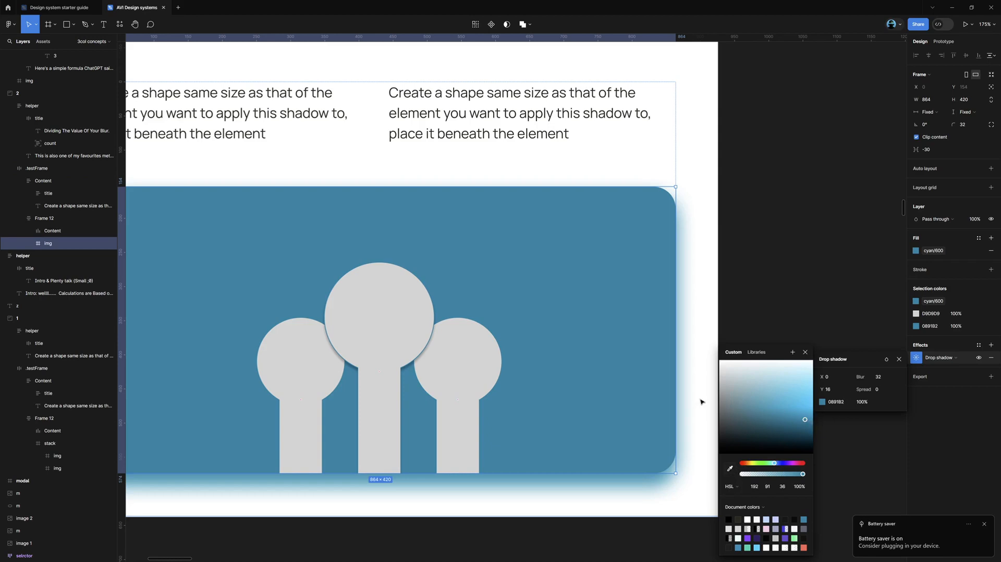
{"action": "left_click", "coordinate": [803, 437]}
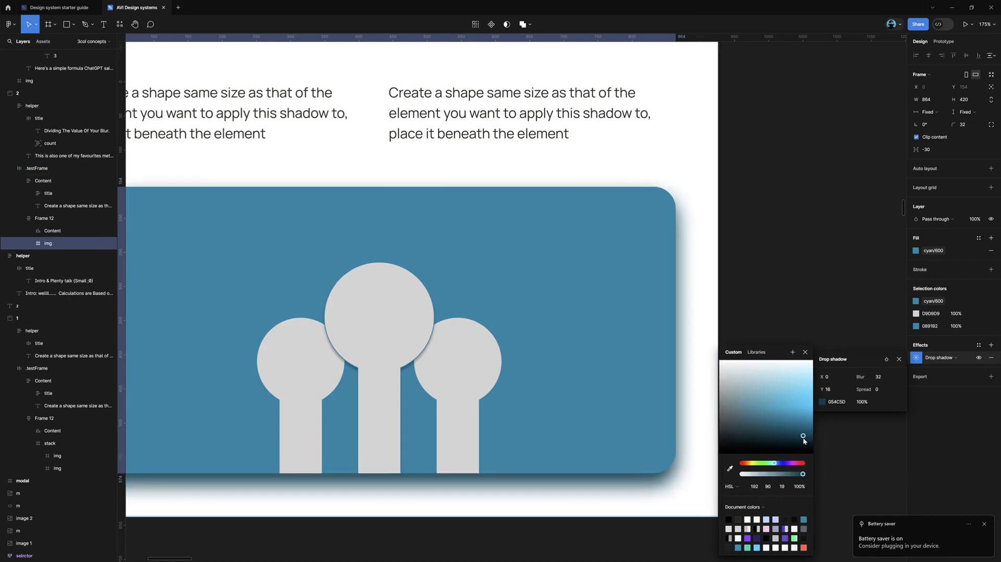
Step: Set the tinted drop shadow's opacity to 16% and dismiss the battery saver notification
{"action": "left_click", "coordinate": [863, 403]}
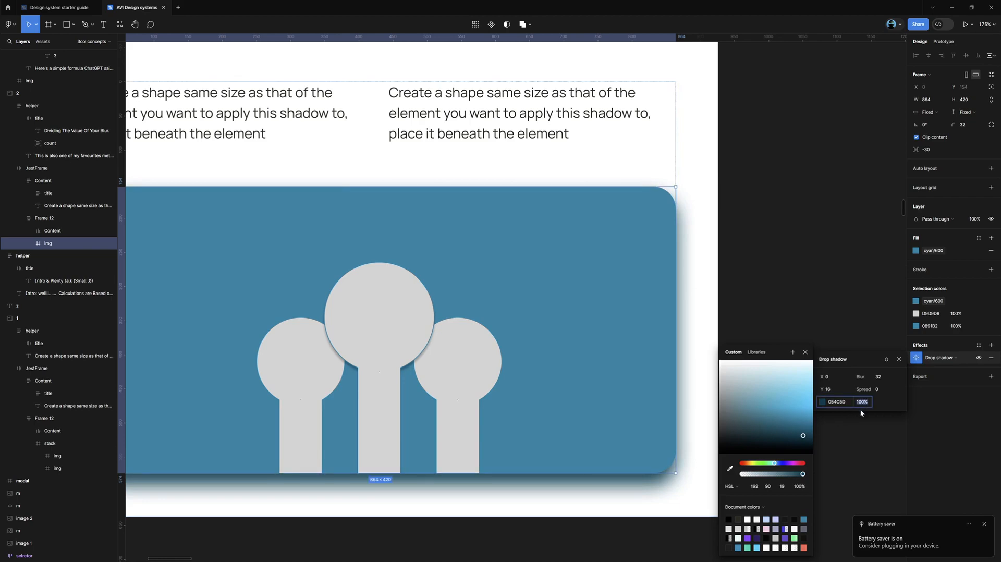
{"action": "type", "text": "16"}
{"action": "key", "text": "Return"}
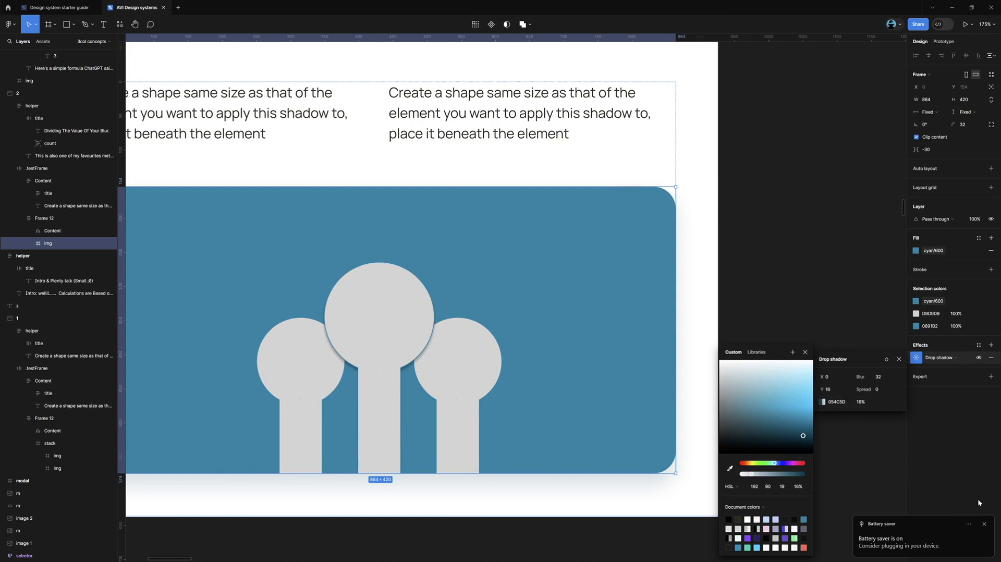
{"action": "left_click", "coordinate": [984, 523]}
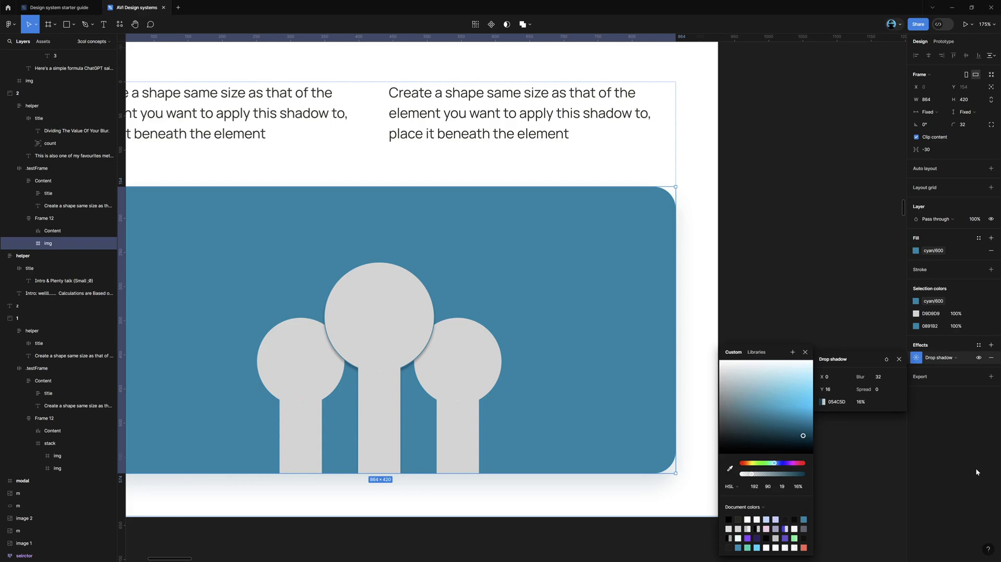
Step: Toggle the tinted drop shadow off and on, both close up and on the whole image, to compare the effect
{"action": "left_click", "coordinate": [979, 358]}
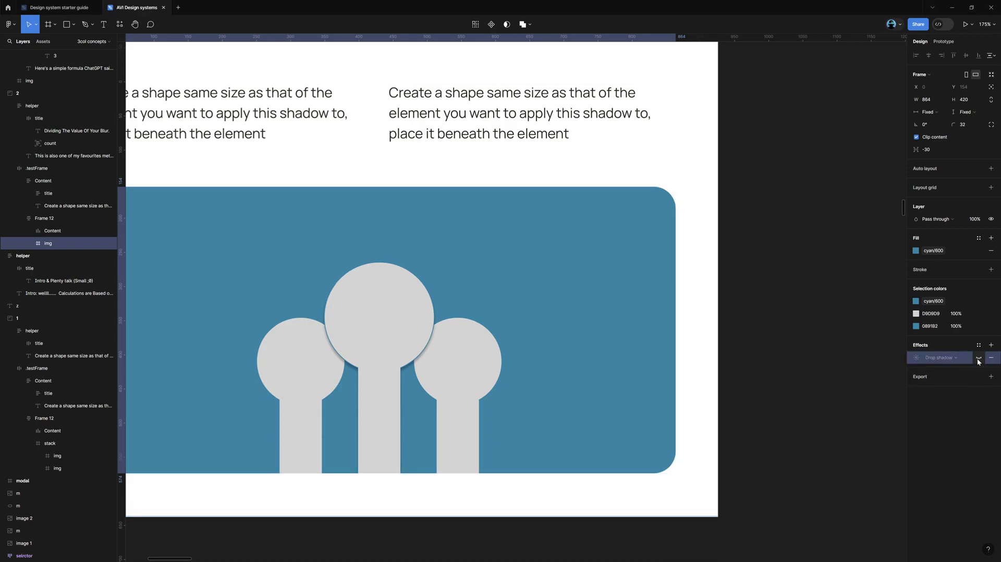
{"action": "left_click", "coordinate": [978, 358]}
{"action": "left_click", "coordinate": [978, 358]}
{"action": "scroll", "coordinate": [710, 465], "scroll_direction": "up", "scroll_amount": 5}
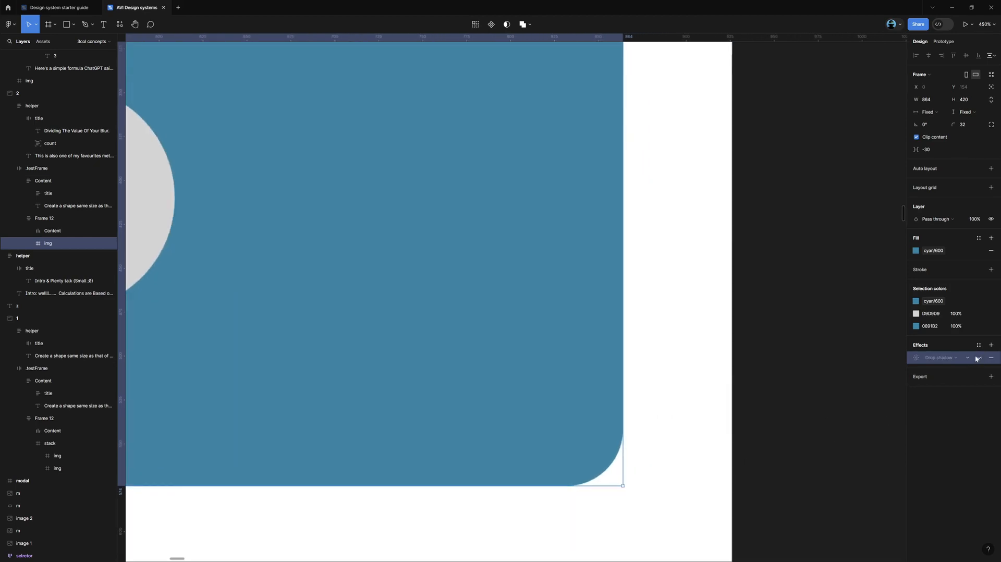
{"action": "left_click", "coordinate": [977, 358]}
{"action": "left_click", "coordinate": [978, 358]}
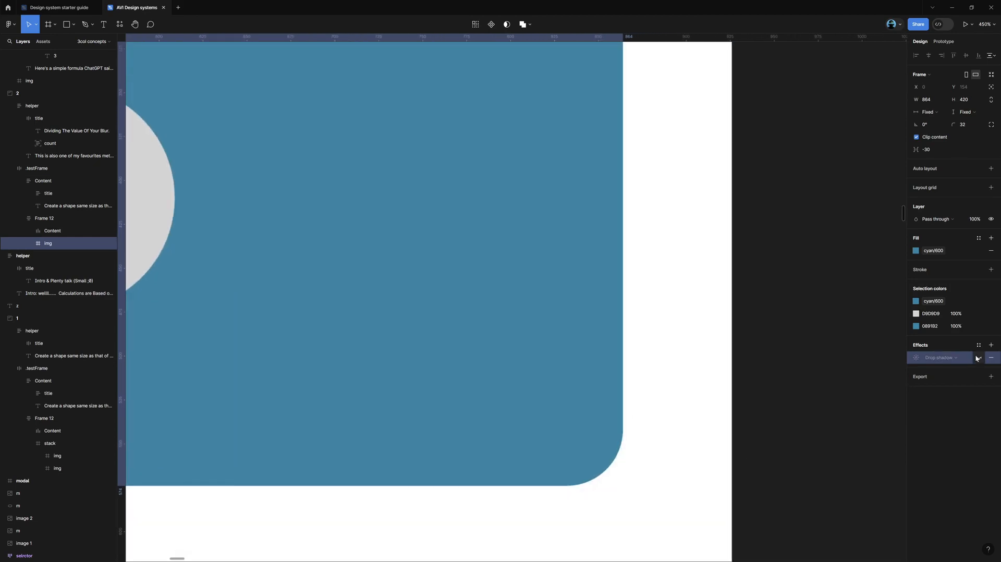
{"action": "left_click", "coordinate": [978, 358]}
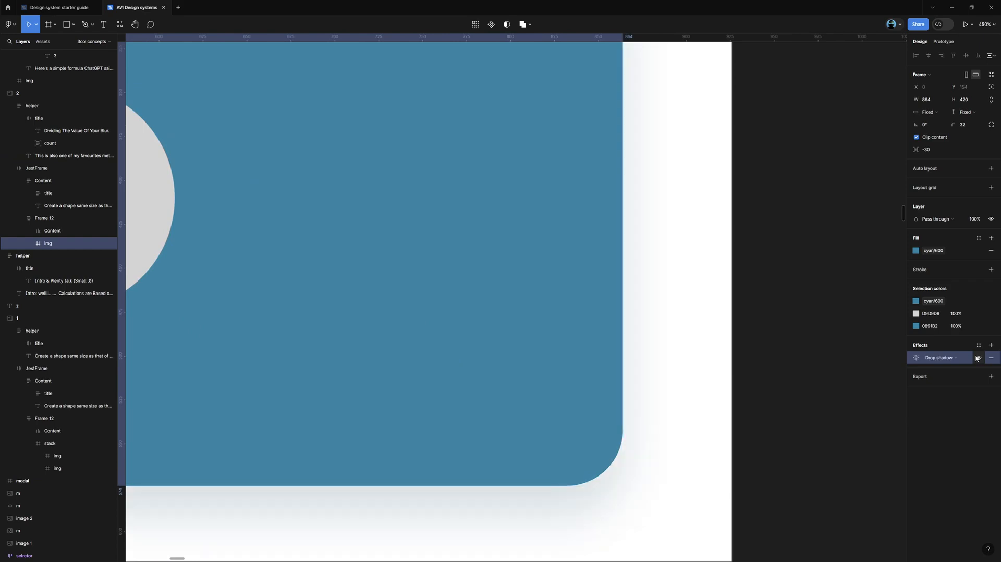
{"action": "left_click", "coordinate": [978, 358]}
{"action": "scroll", "coordinate": [833, 449], "scroll_direction": "down", "scroll_amount": 5}
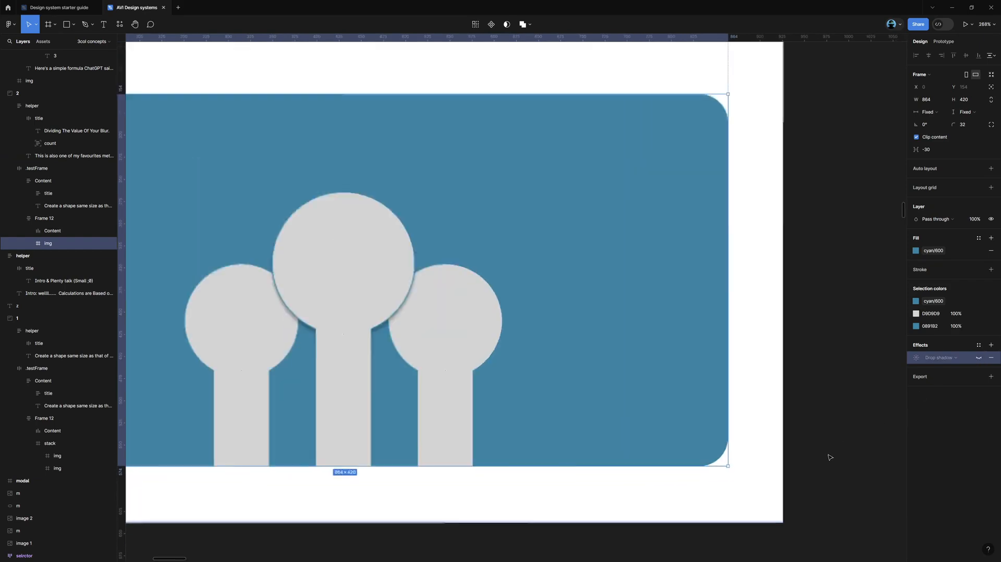
{"action": "left_click", "coordinate": [977, 358]}
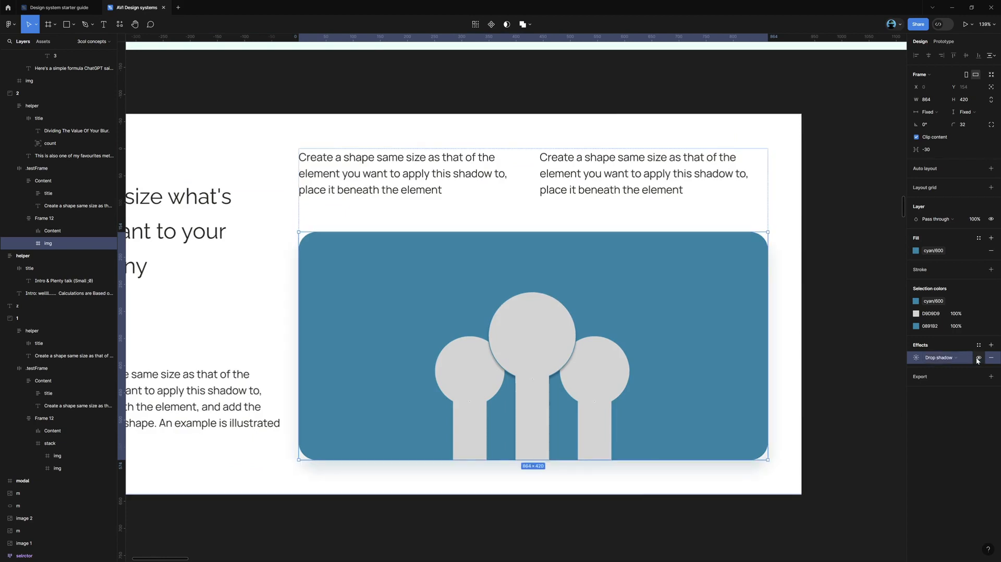
{"action": "left_click", "coordinate": [978, 359]}
{"action": "left_click", "coordinate": [978, 359]}
Step: Increase the tinted drop shadow's opacity by 8 to 24%
{"action": "left_click", "coordinate": [916, 359]}
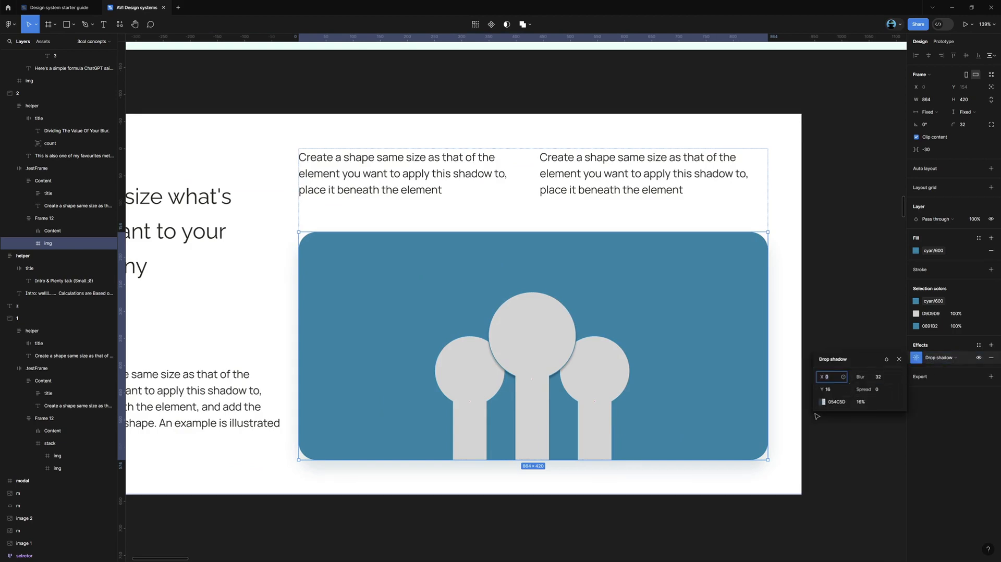
{"action": "left_click", "coordinate": [866, 402]}
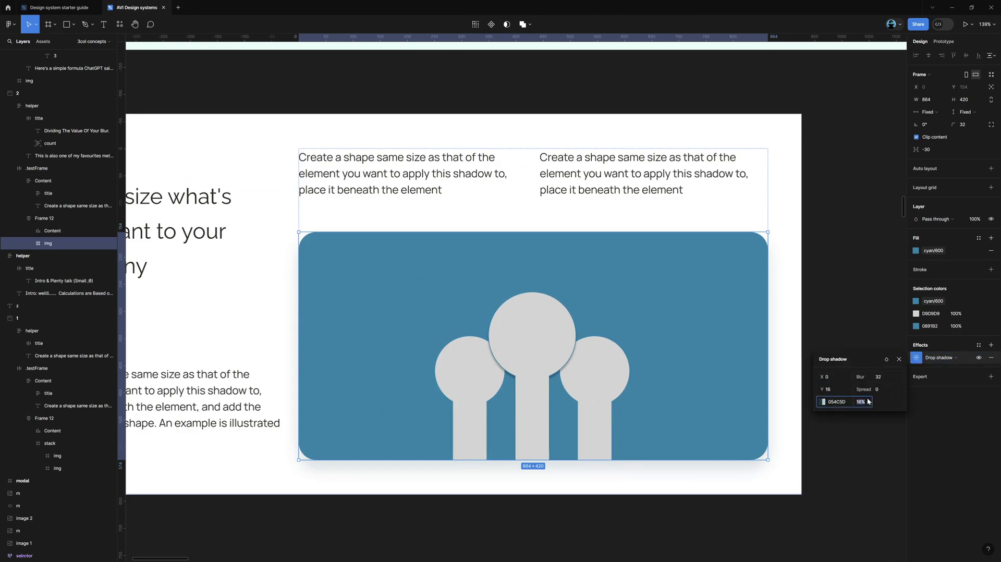
{"action": "left_click", "coordinate": [868, 402]}
{"action": "type", "text": "+8"}
{"action": "key", "text": "Return"}
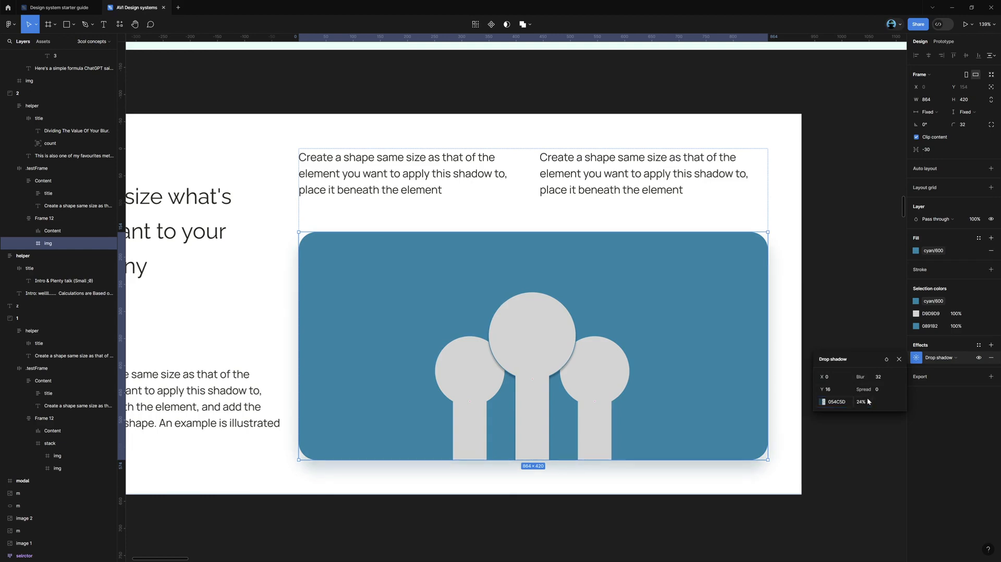
Step: Step the drop shadow's opacity up in increments of 10, and bring it back down to 24%
{"action": "left_click", "coordinate": [868, 401]}
{"action": "key", "text": "shift+Up"}
{"action": "key", "text": "shift+Up"}
{"action": "key", "text": "shift+Up"}
{"action": "key", "text": "shift+Up"}
{"action": "key", "text": "shift+Up"}
{"action": "key", "text": "shift+Up"}
{"action": "key", "text": "shift+Up"}
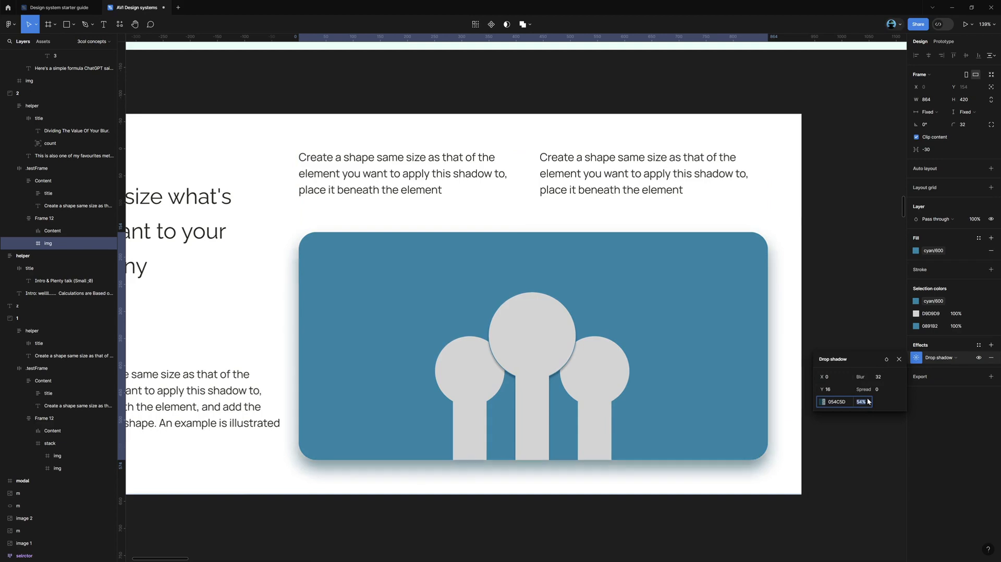
{"action": "key", "text": "shift+Down"}
{"action": "key", "text": "shift+Down"}
{"action": "key", "text": "shift+Down"}
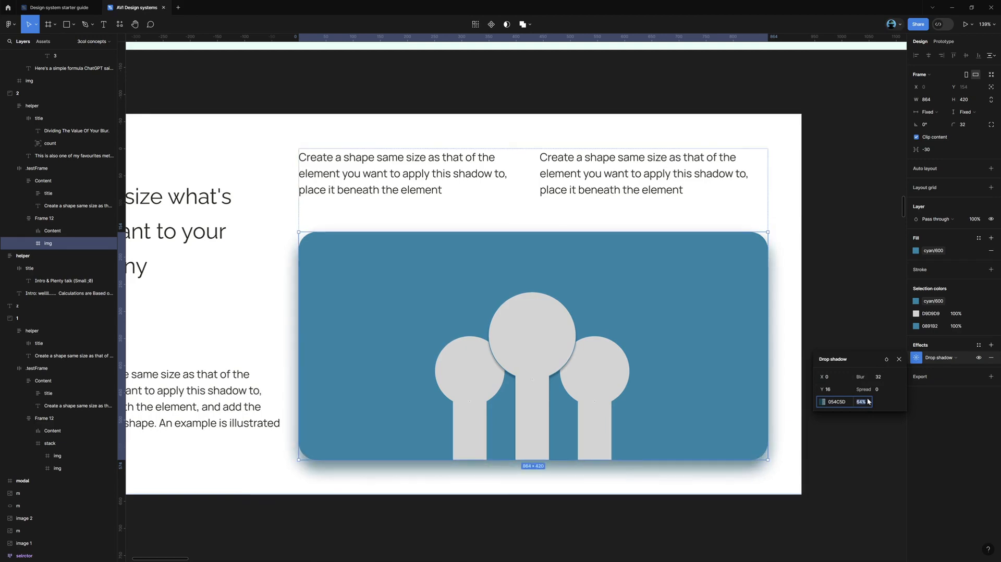
{"action": "key", "text": "shift+Down"}
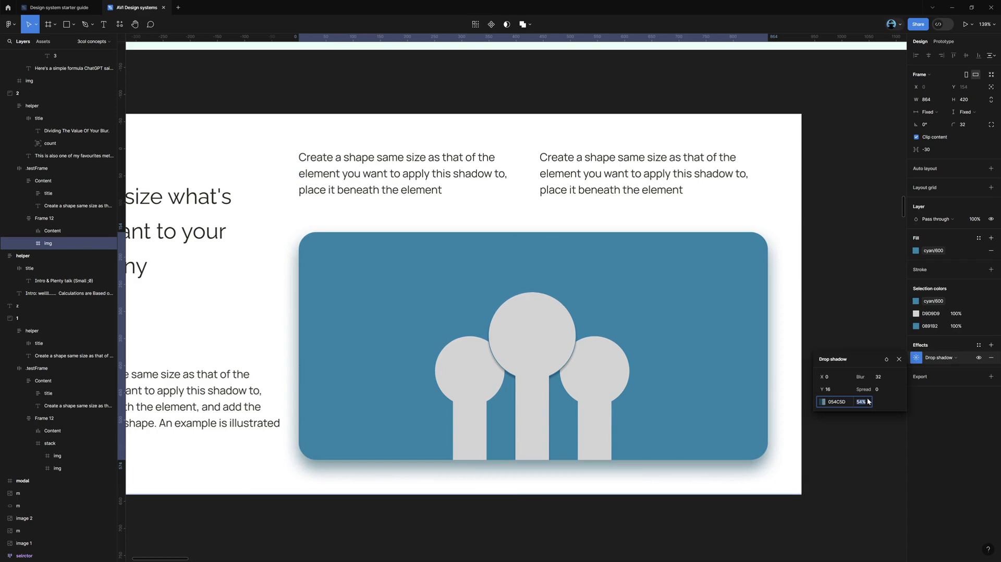
{"action": "key", "text": "shift+Down"}
{"action": "key", "text": "shift+Down"}
{"action": "key", "text": "shift+Down"}
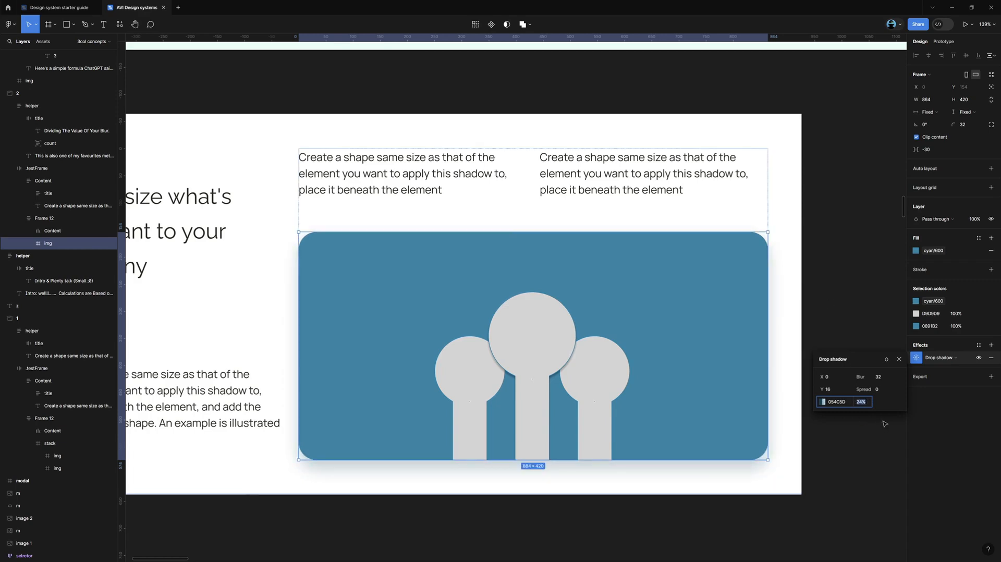
Step: Review the drop shadow's blur and offset values, and deselect the image
{"action": "left_click", "coordinate": [879, 380]}
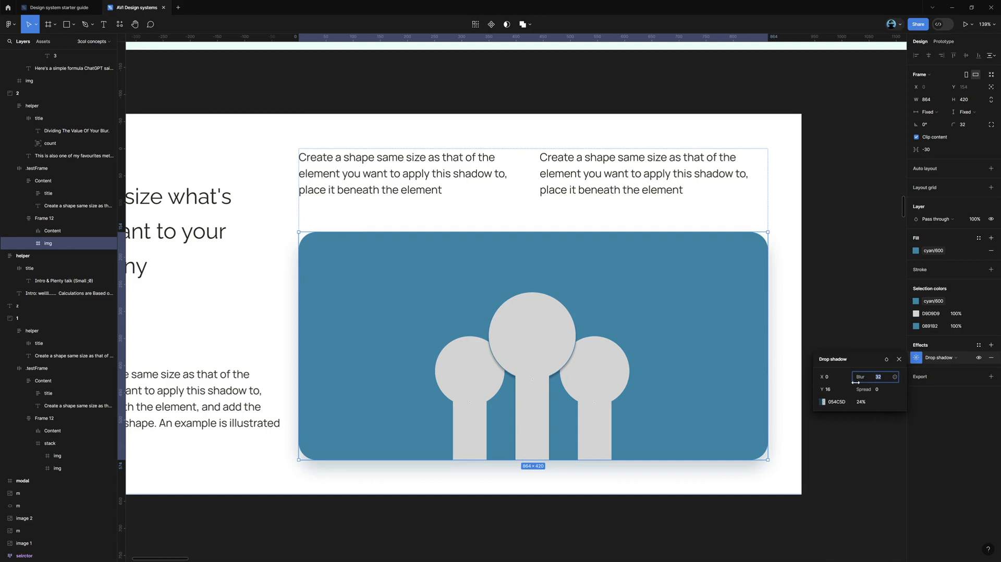
{"action": "key", "text": "shift+Tab"}
{"action": "left_click", "coordinate": [885, 377]}
{"action": "left_click", "coordinate": [833, 447]}
Step: Change the number on the "Lazy Smart Way!" helper card in Section 1 to 3
{"action": "scroll", "coordinate": [833, 446], "scroll_direction": "down", "scroll_amount": 5}
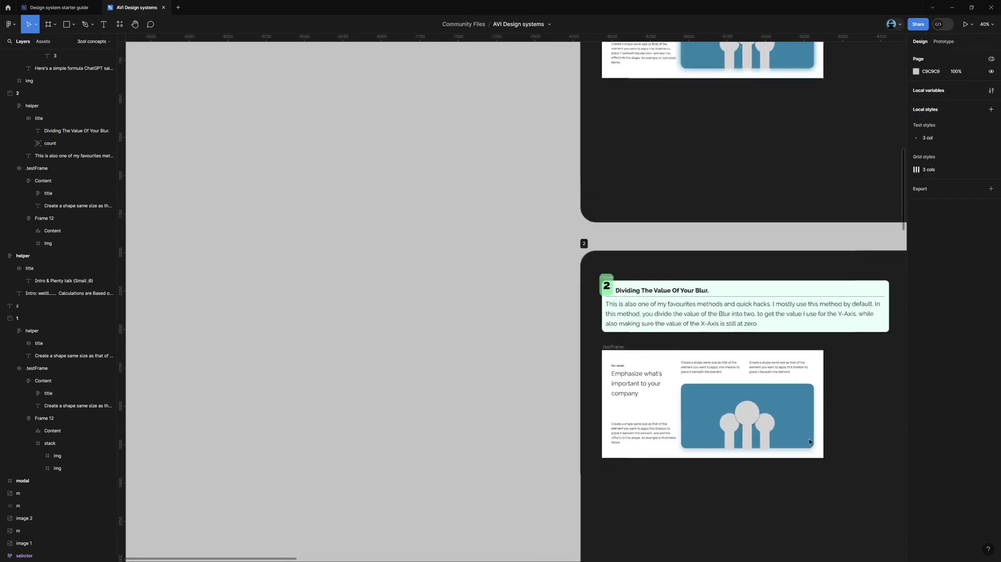
{"action": "scroll", "coordinate": [803, 438], "scroll_direction": "down", "scroll_amount": 5}
{"action": "scroll", "coordinate": [532, 384], "scroll_direction": "down", "scroll_amount": 2}
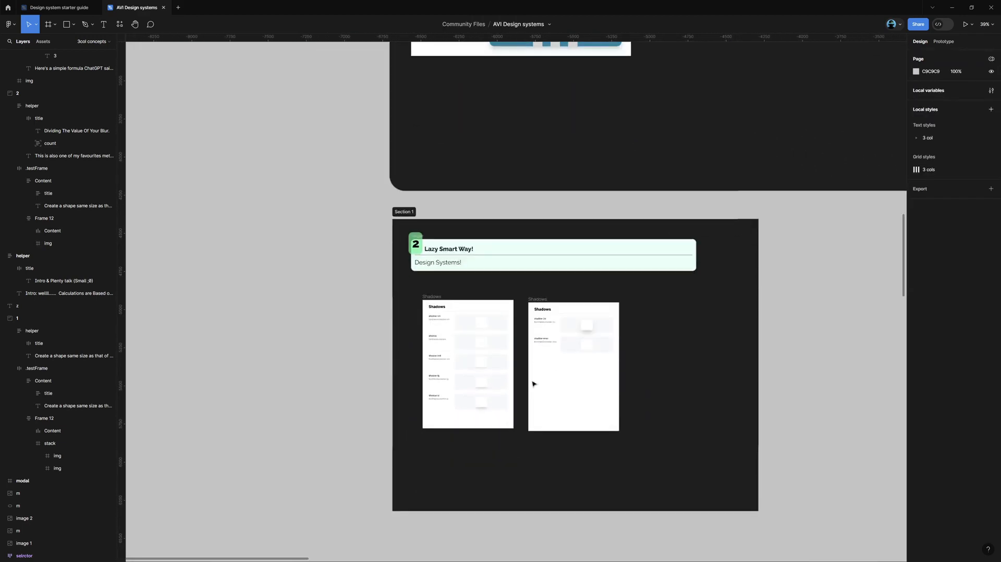
{"action": "scroll", "coordinate": [492, 339], "scroll_direction": "up", "scroll_amount": 5}
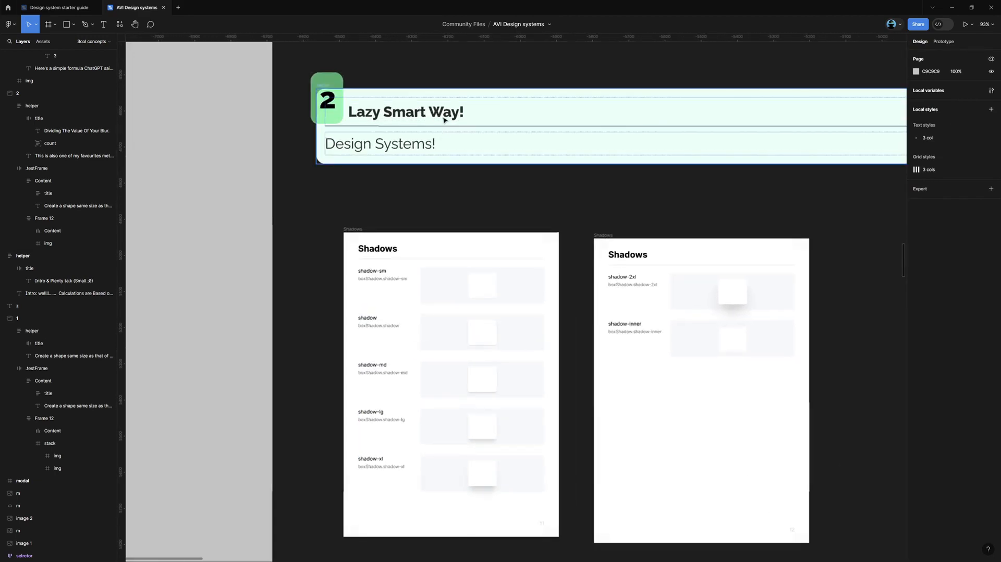
{"action": "left_click", "coordinate": [361, 107], "text": "ctrl"}
{"action": "left_click", "coordinate": [332, 114], "text": "ctrl"}
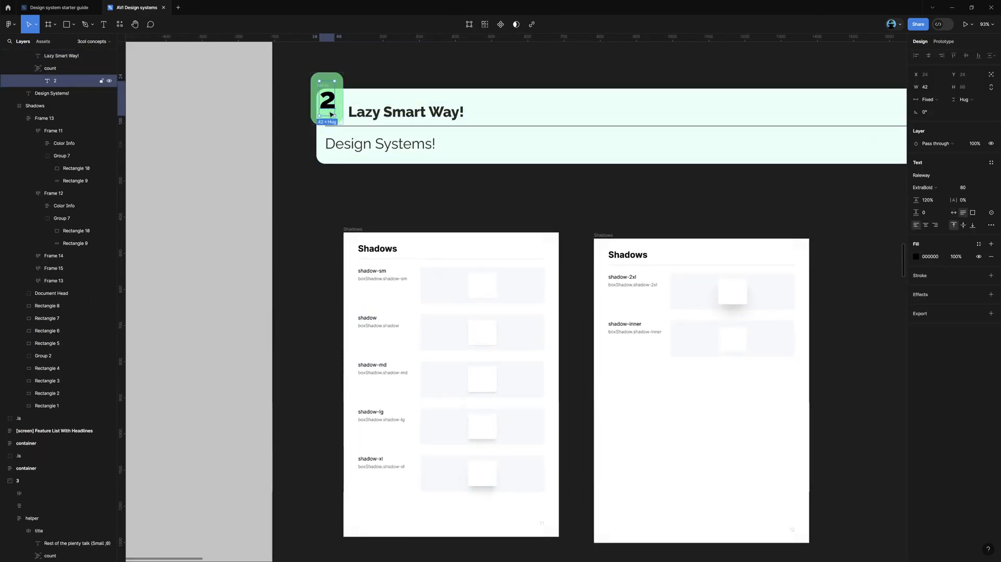
{"action": "double_click", "coordinate": [329, 112]}
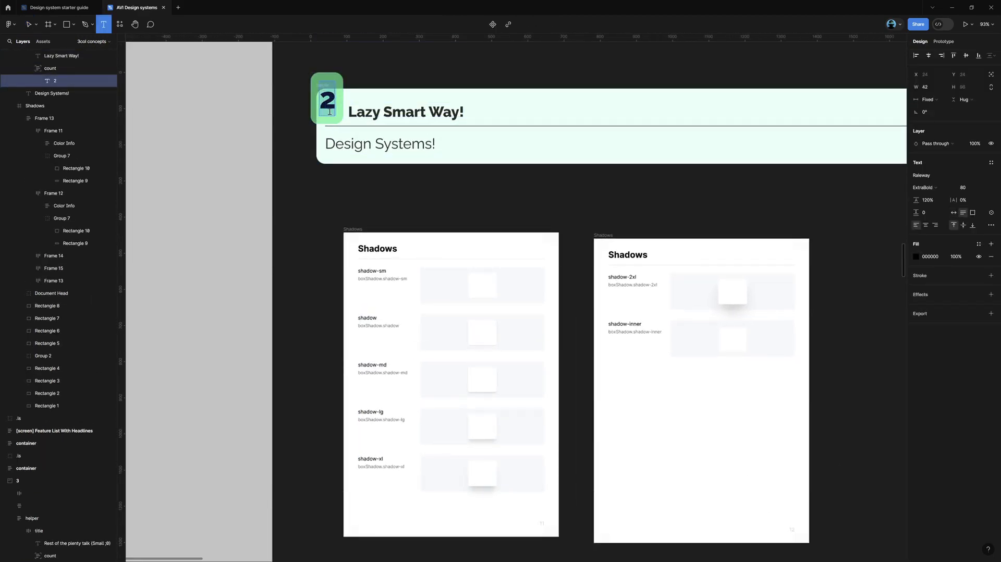
{"action": "left_click", "coordinate": [293, 188]}
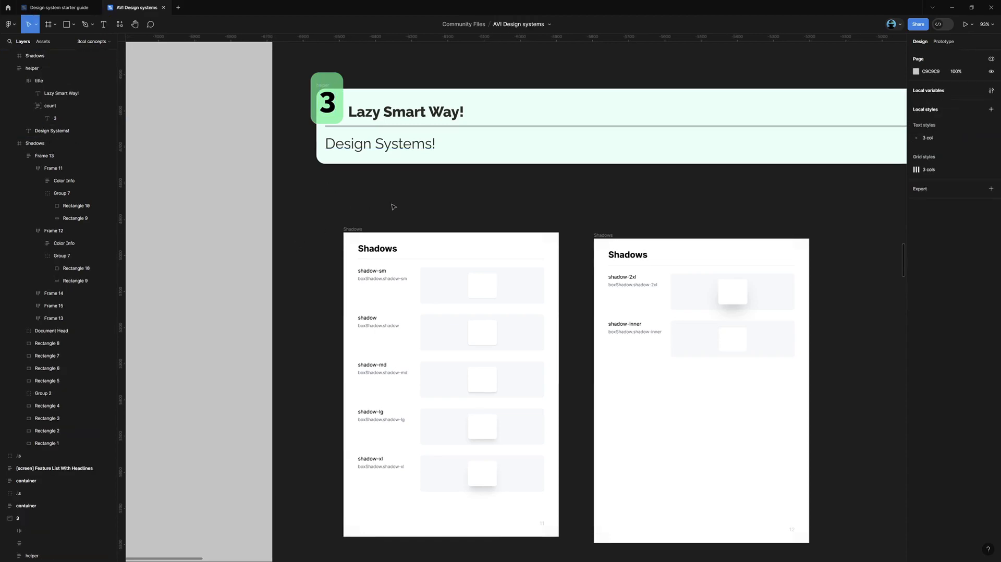
Step: Duplicate the "Design Systems!" line on the "Lazy Smart Way!" card and change the copy's text to "Tailwind Design!!!"
{"action": "left_click", "coordinate": [423, 152]}
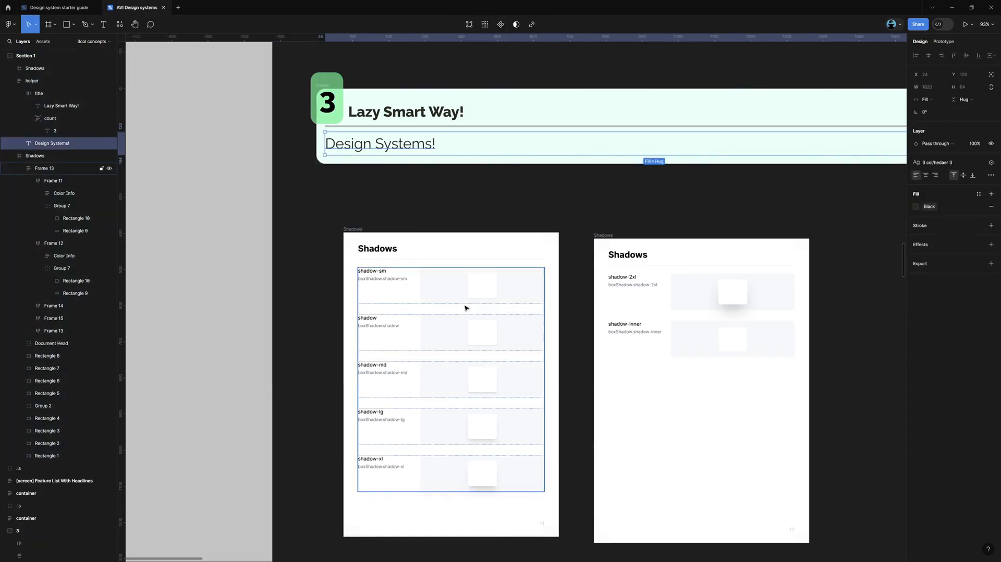
{"action": "scroll", "coordinate": [465, 308], "scroll_direction": "down", "scroll_amount": 3}
{"action": "scroll", "coordinate": [465, 308], "scroll_direction": "right", "scroll_amount": 1}
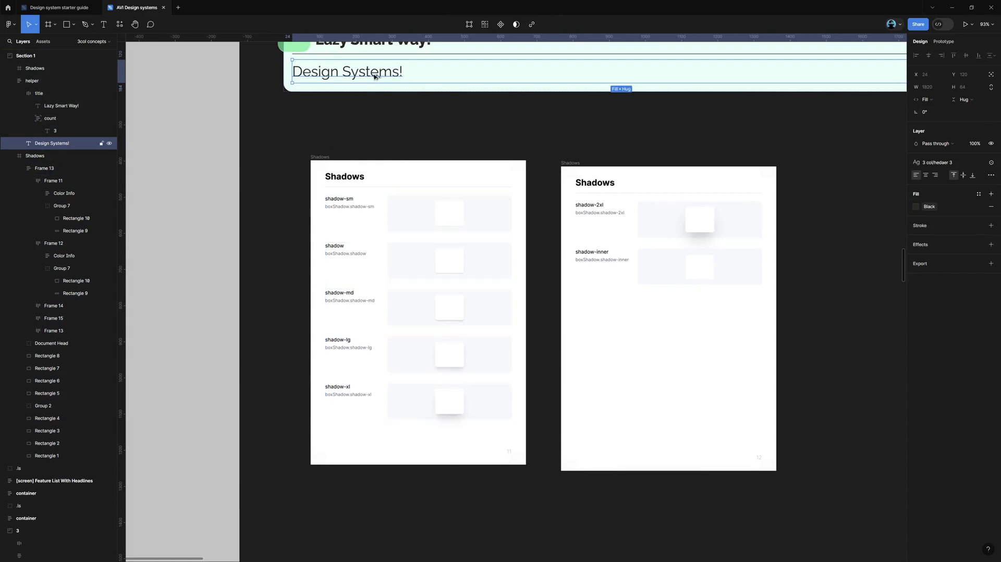
{"action": "key", "text": "ctrl+d"}
{"action": "key", "text": "Return"}
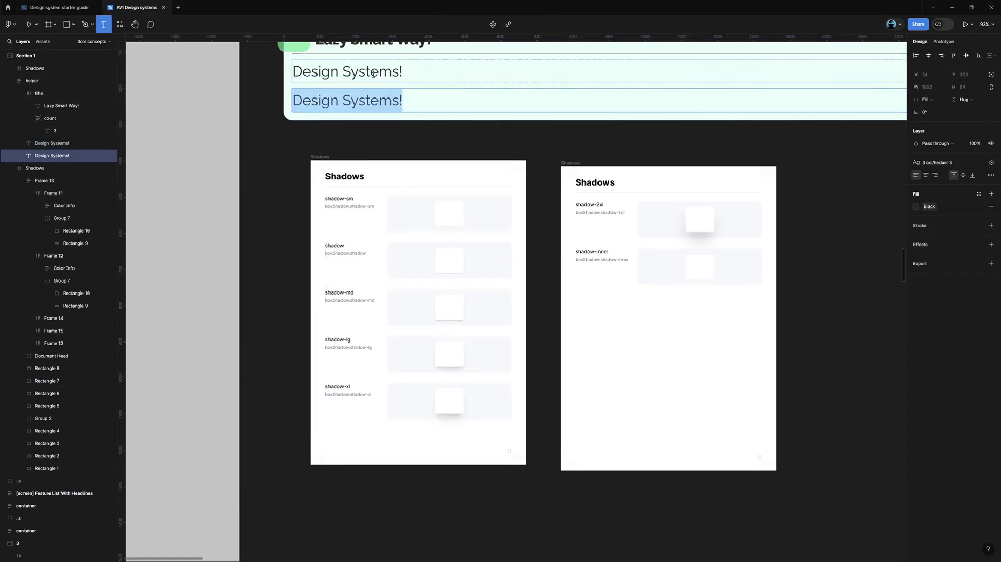
{"action": "type", "text": "Tailw"}
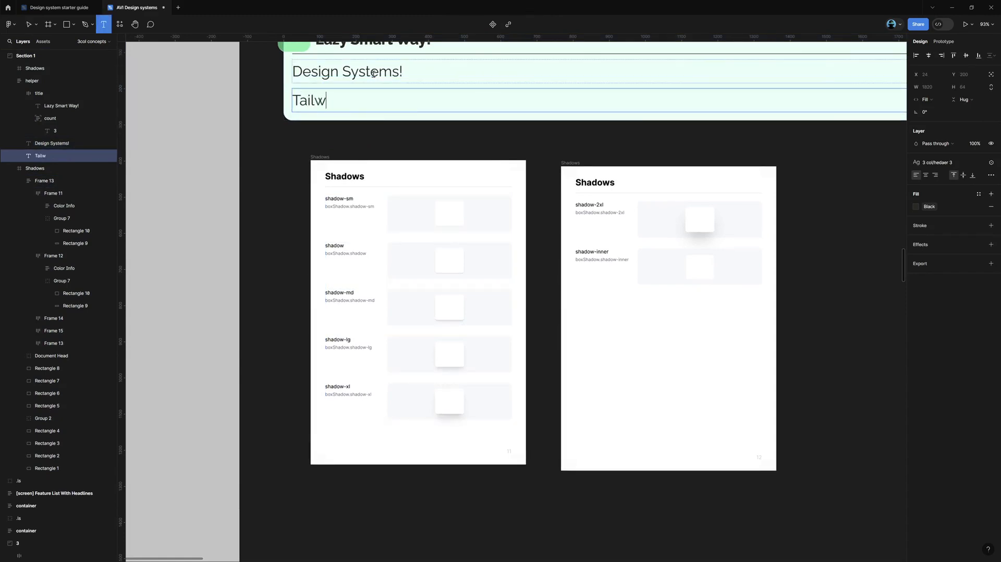
{"action": "type", "text": "ind Design"}
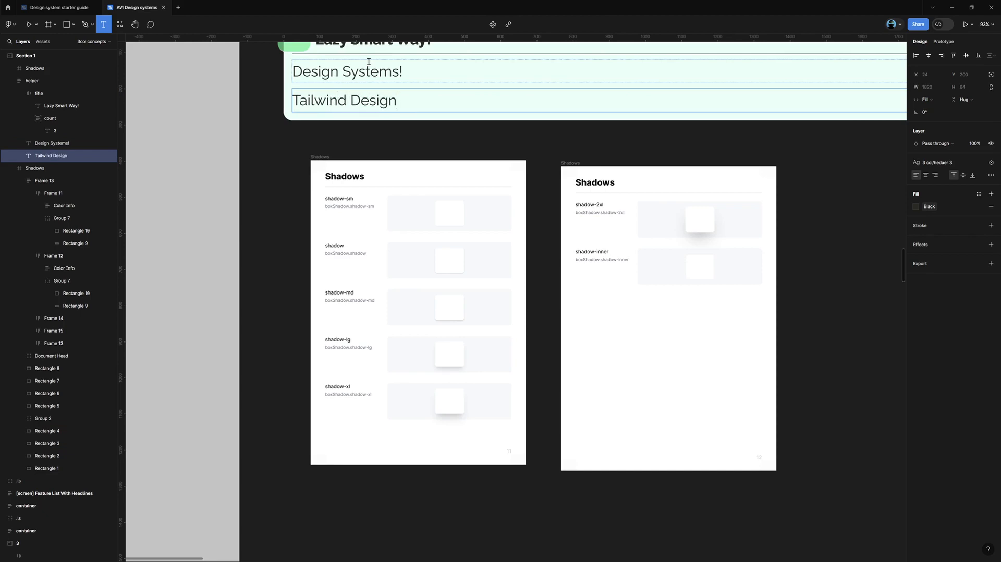
{"action": "type", "text": "!!!"}
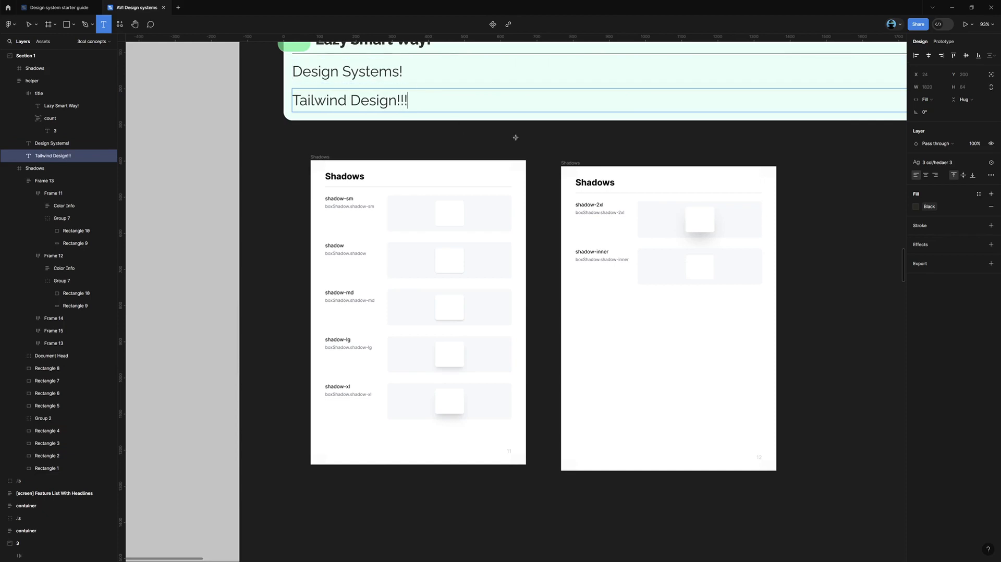
{"action": "left_click", "coordinate": [502, 139]}
{"action": "left_click", "coordinate": [551, 143]}
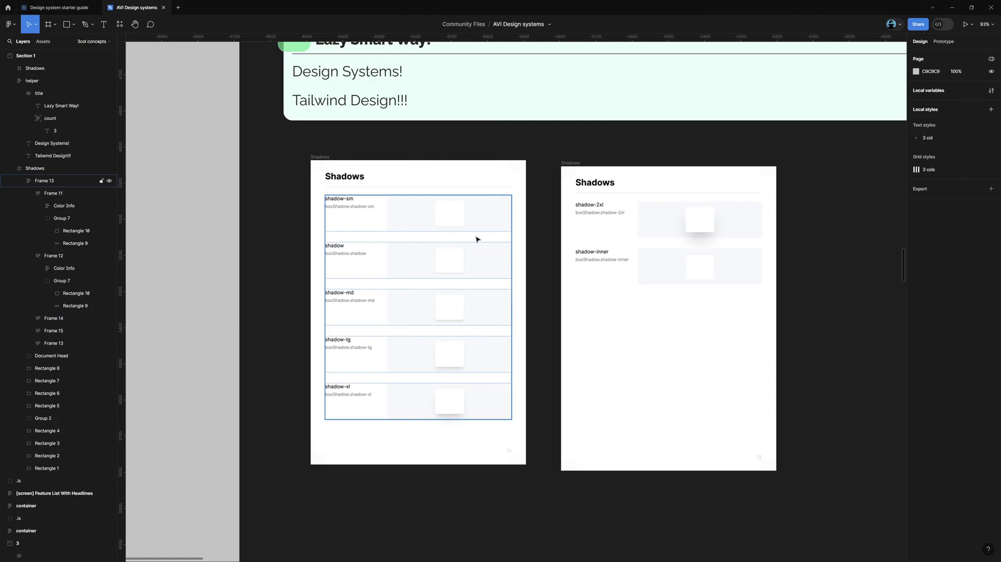
Step: Examine the design system's shadow samples and inspect the drop shadow settings of the shadow-sm sample's white rectangle
{"action": "scroll", "coordinate": [476, 239], "scroll_direction": "up", "scroll_amount": 5}
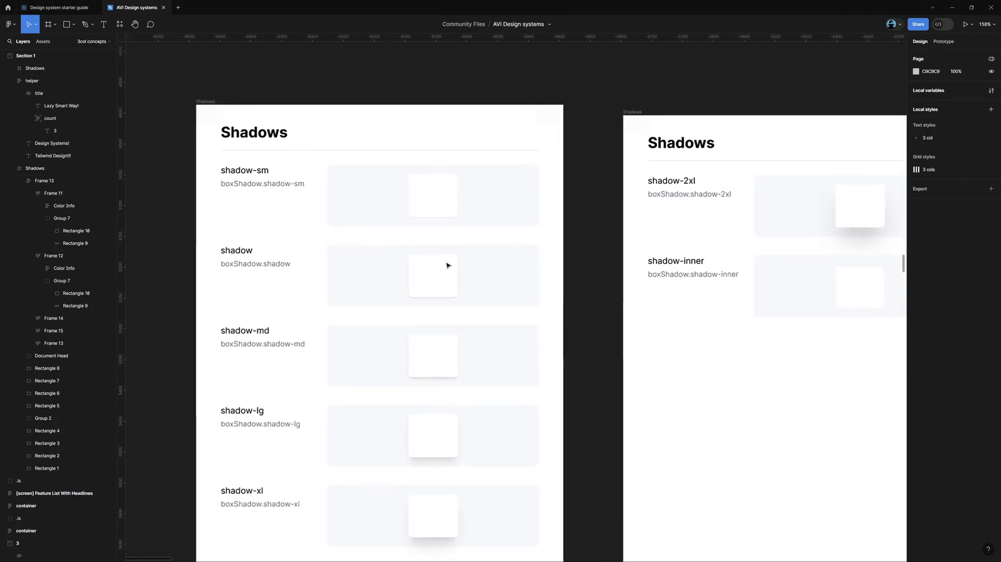
{"action": "scroll", "coordinate": [442, 269], "scroll_direction": "up", "scroll_amount": 3}
{"action": "scroll", "coordinate": [476, 250], "scroll_direction": "up", "scroll_amount": 1}
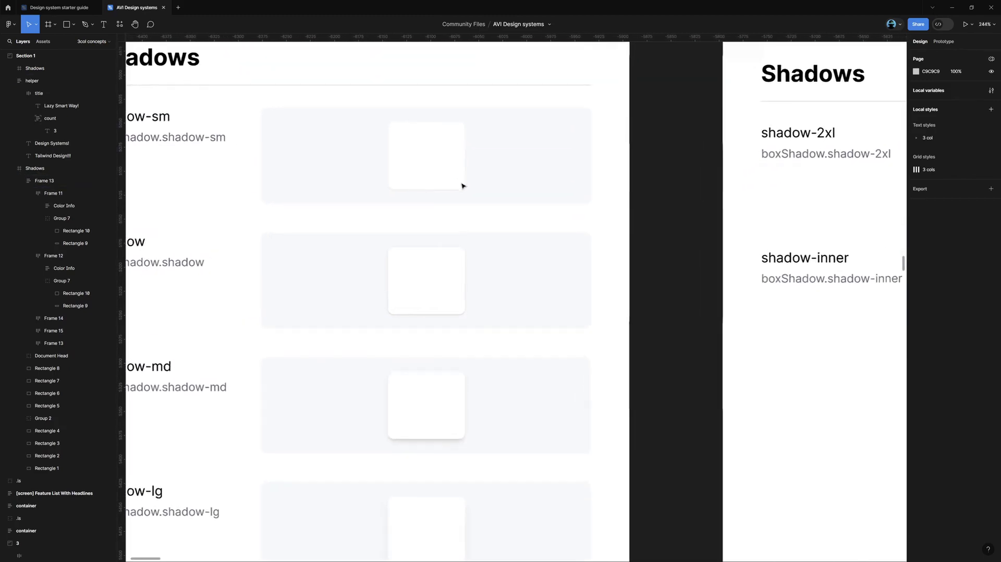
{"action": "scroll", "coordinate": [525, 228], "scroll_direction": "down", "scroll_amount": 6}
{"action": "scroll", "coordinate": [526, 227], "scroll_direction": "down", "scroll_amount": 3}
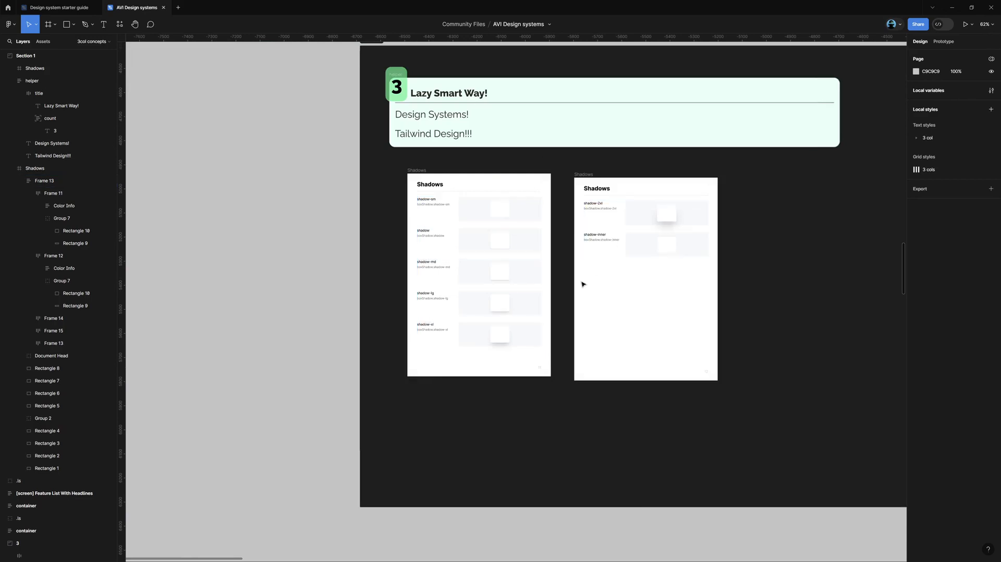
{"action": "scroll", "coordinate": [527, 243], "scroll_direction": "up", "scroll_amount": 3}
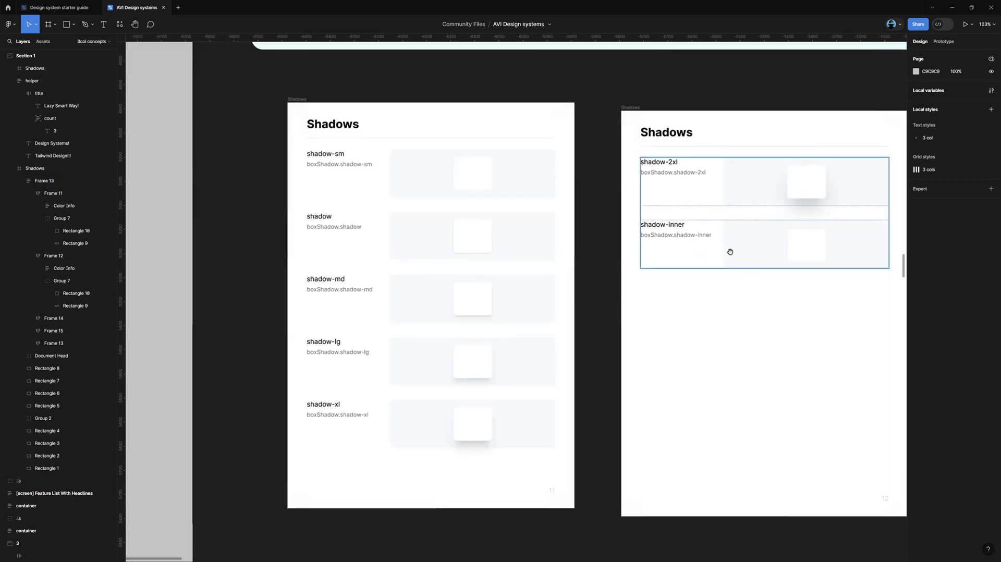
{"action": "scroll", "coordinate": [664, 260], "scroll_direction": "right", "scroll_amount": 2}
{"action": "scroll", "coordinate": [663, 260], "scroll_direction": "up", "scroll_amount": 1}
{"action": "left_click", "coordinate": [430, 205]}
{"action": "double_click", "coordinate": [430, 205]}
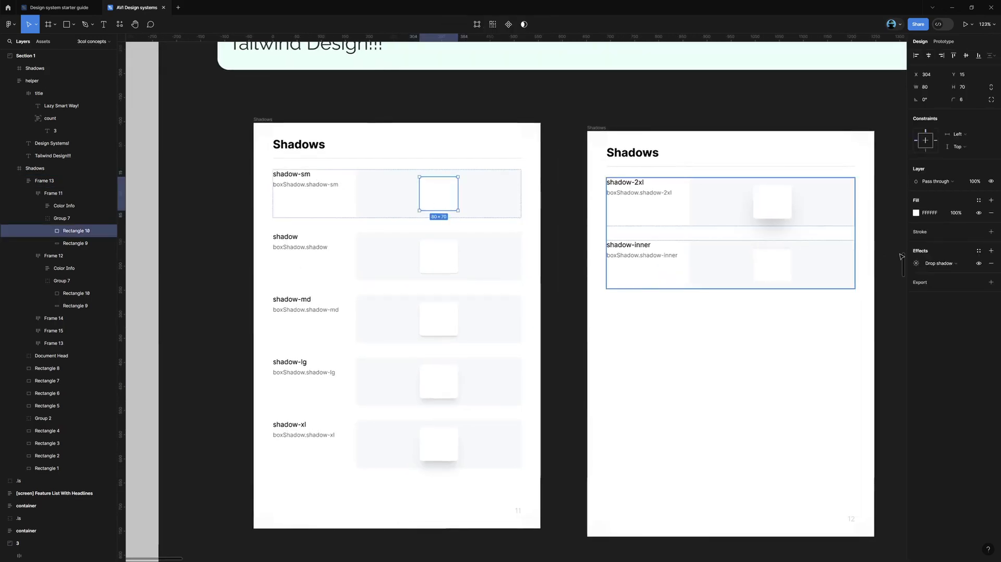
{"action": "left_click", "coordinate": [916, 263]}
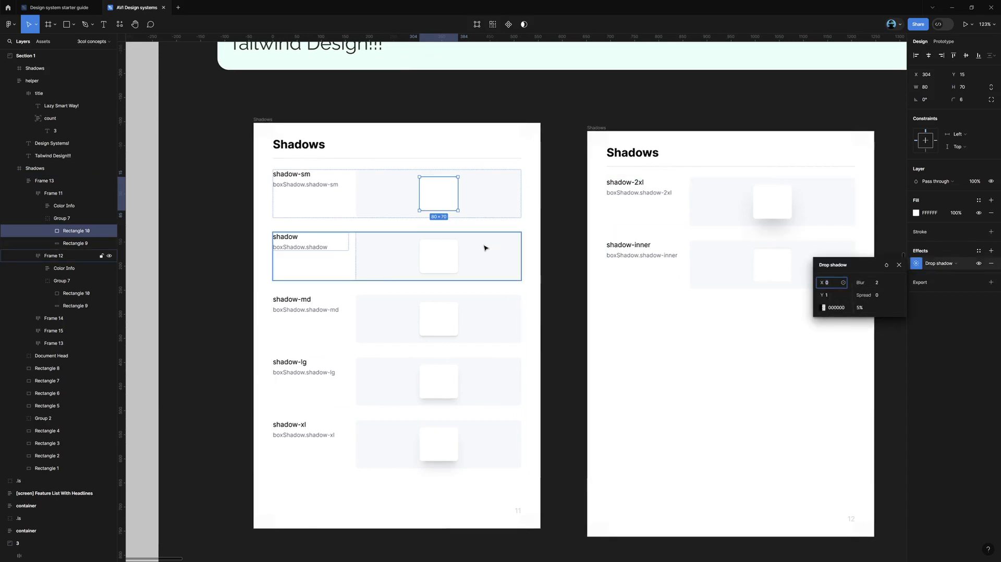
Step: Inspect the settings of both drop shadows on the white rectangle of the plain "shadow" sample
{"action": "left_click", "coordinate": [431, 262]}
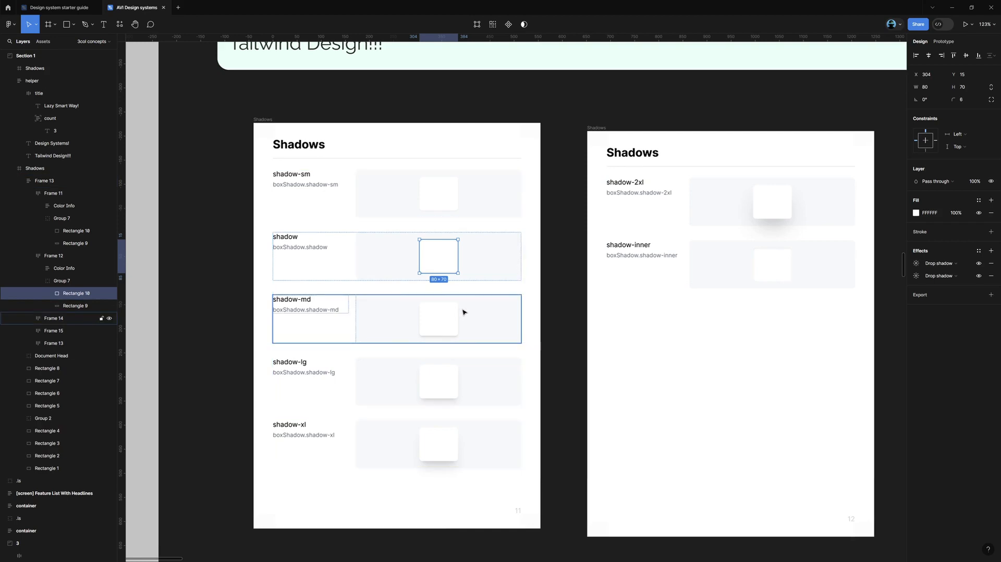
{"action": "scroll", "coordinate": [452, 274], "scroll_direction": "up", "scroll_amount": 5}
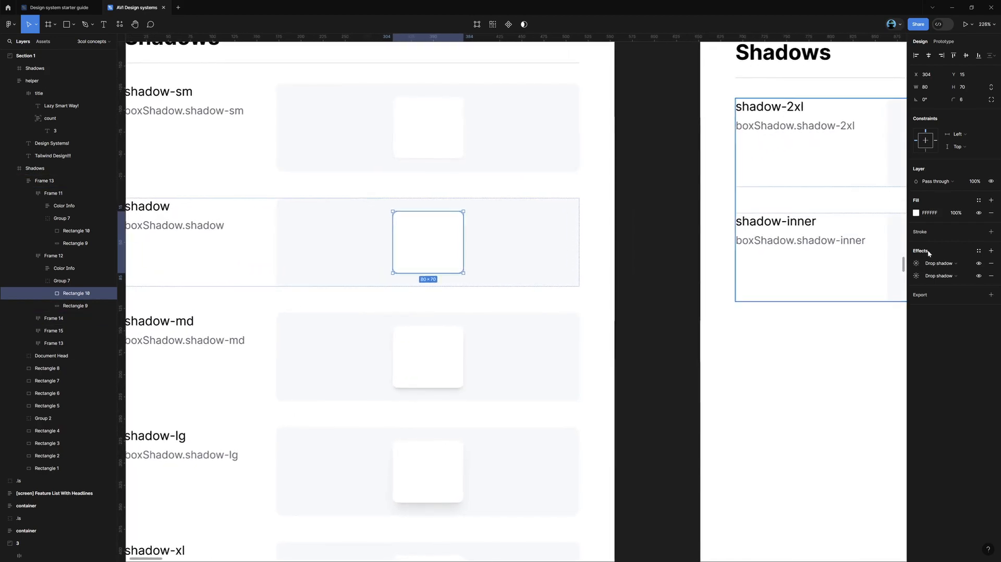
{"action": "left_click", "coordinate": [917, 264]}
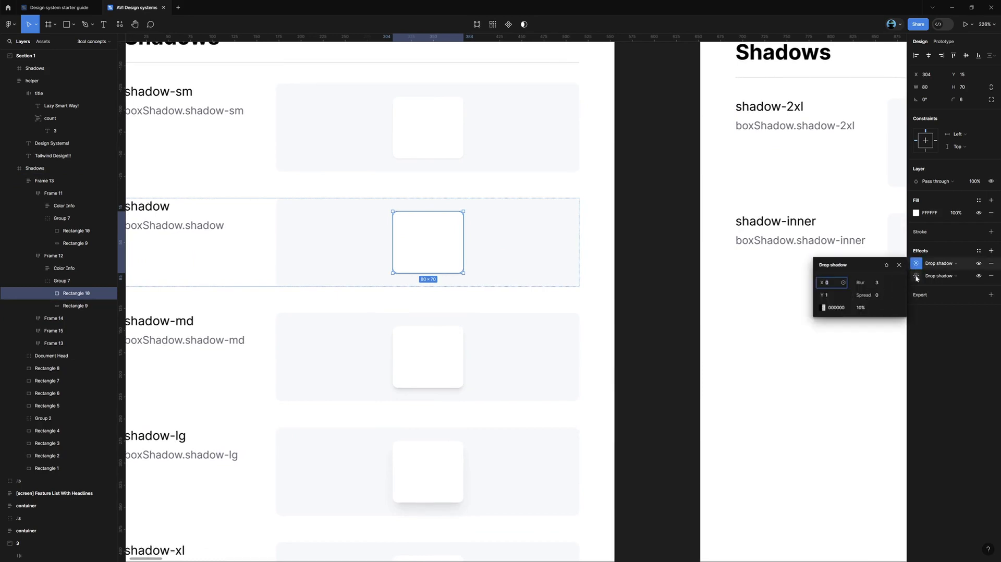
{"action": "left_click", "coordinate": [916, 276]}
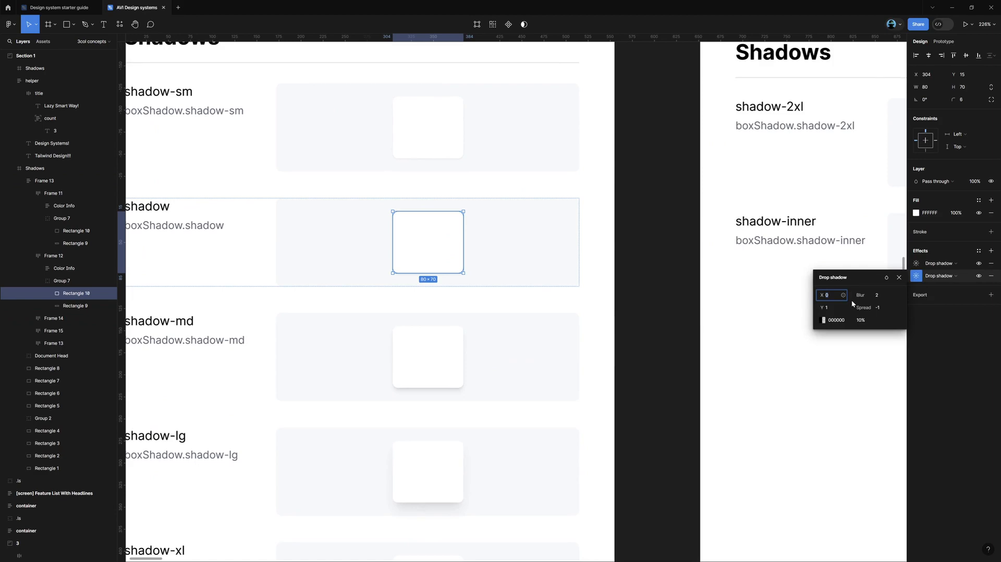
Step: Select the shadow-md sample's rectangle, compare it with the larger shadow samples on both Shadows frames, and clear the selection
{"action": "left_click", "coordinate": [461, 342]}
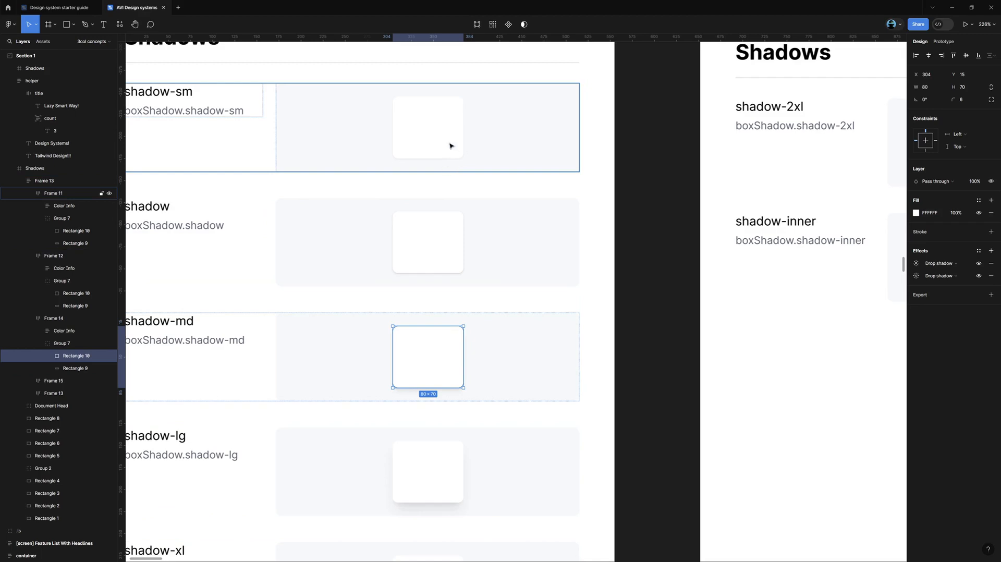
{"action": "scroll", "coordinate": [448, 451], "scroll_direction": "down", "scroll_amount": 2}
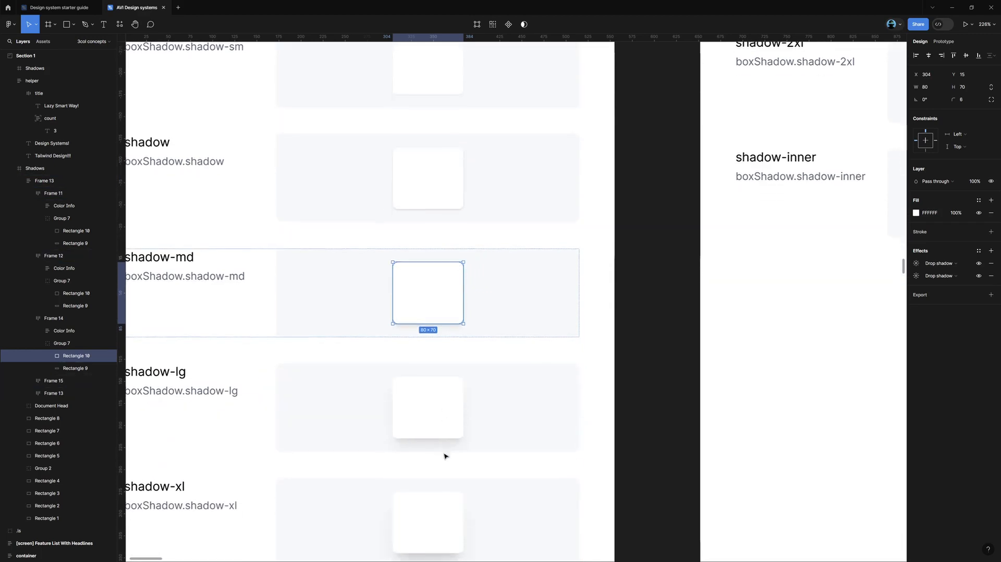
{"action": "scroll", "coordinate": [445, 462], "scroll_direction": "down", "scroll_amount": 3}
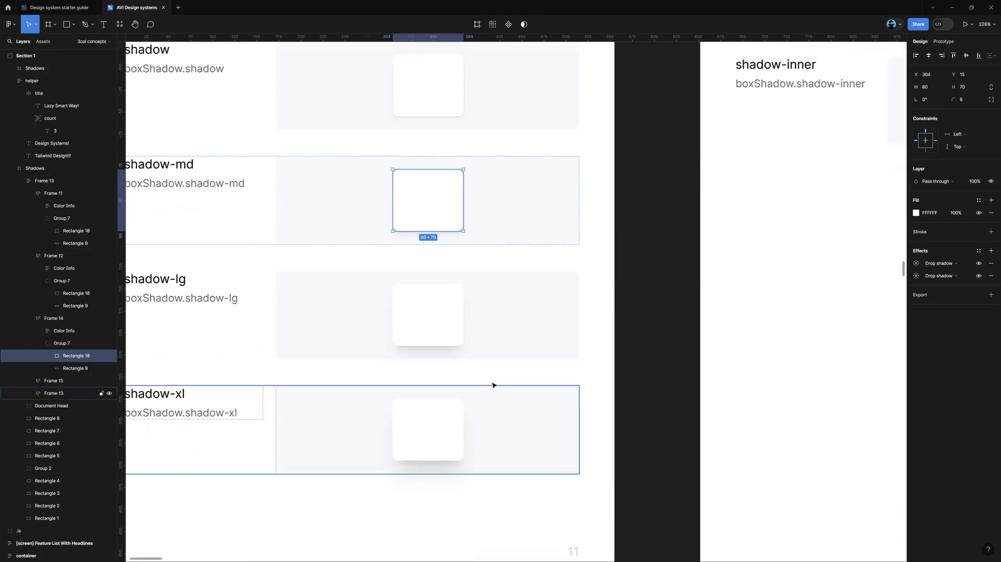
{"action": "scroll", "coordinate": [454, 422], "scroll_direction": "down", "scroll_amount": 3}
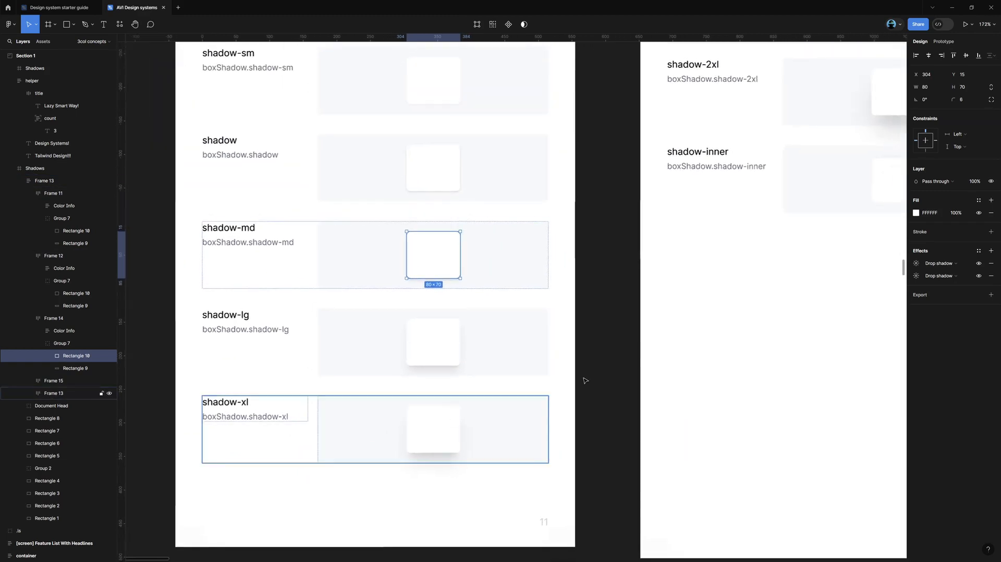
{"action": "scroll", "coordinate": [585, 381], "scroll_direction": "up", "scroll_amount": 1}
{"action": "scroll", "coordinate": [648, 314], "scroll_direction": "down", "scroll_amount": 5}
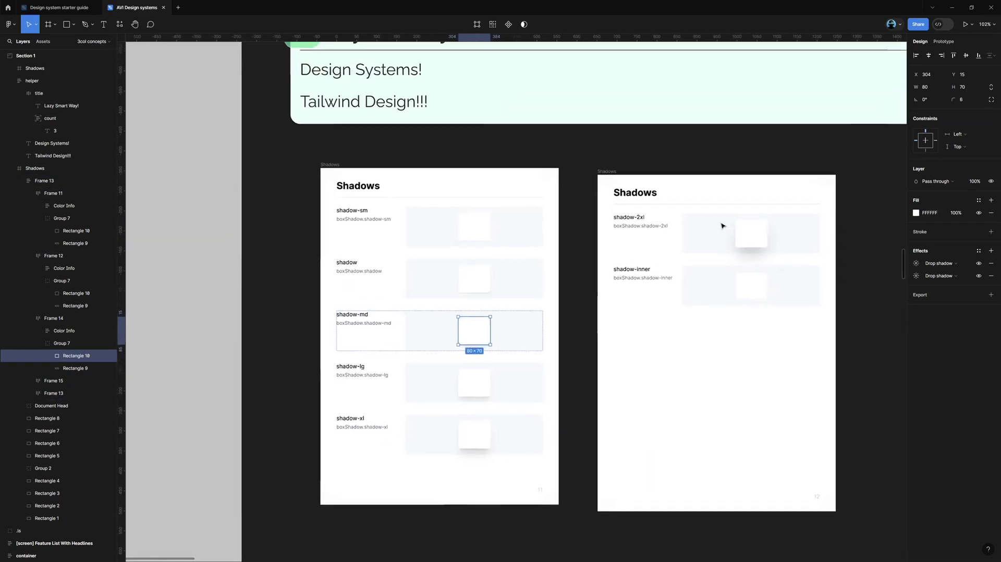
{"action": "scroll", "coordinate": [721, 225], "scroll_direction": "up", "scroll_amount": 3}
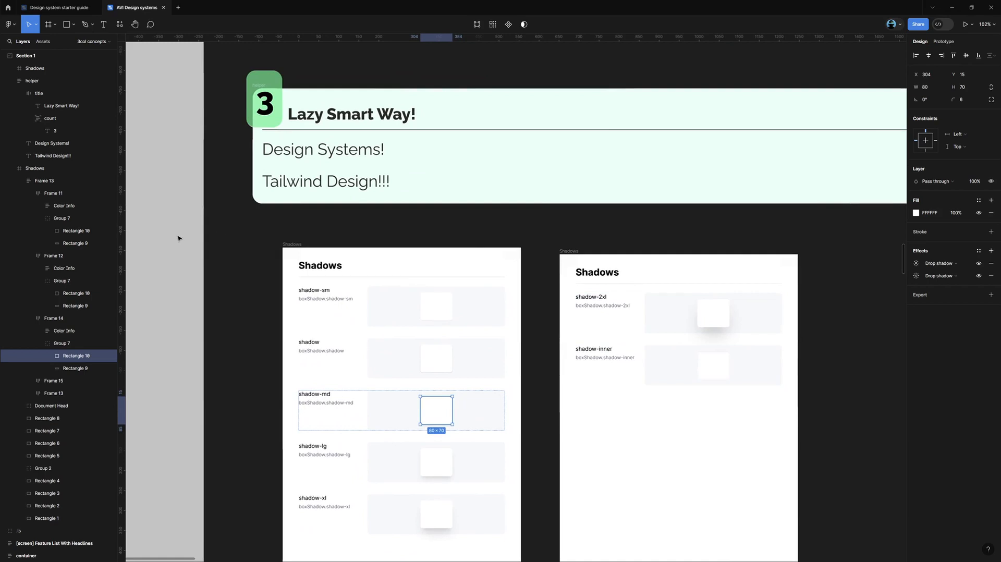
{"action": "left_click", "coordinate": [178, 238]}
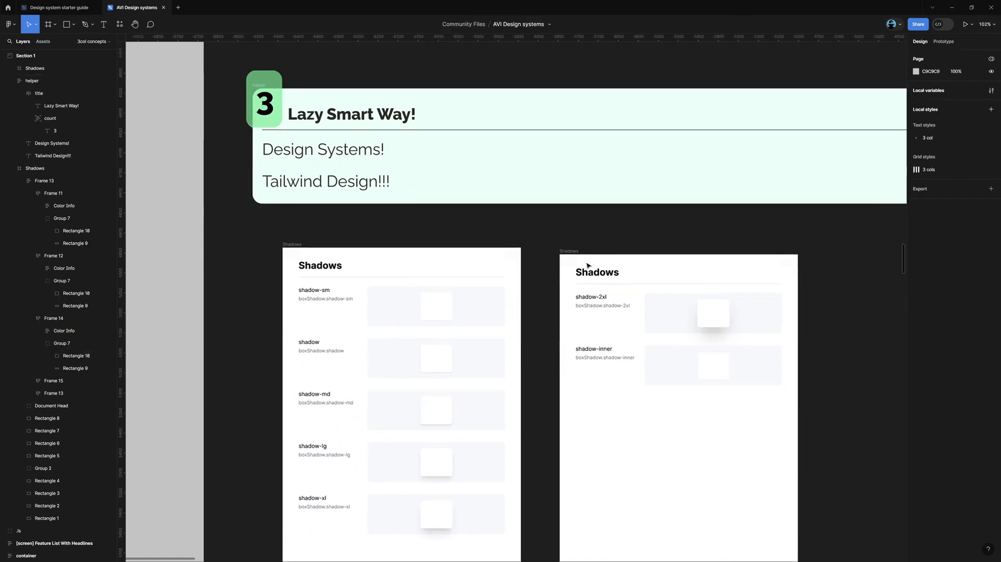
Step: Look back over the layer blur example and the "Dividing The Value Of Your Blur." example
{"action": "scroll", "coordinate": [579, 267], "scroll_direction": "down", "scroll_amount": 5}
{"action": "scroll", "coordinate": [584, 266], "scroll_direction": "up", "scroll_amount": 10}
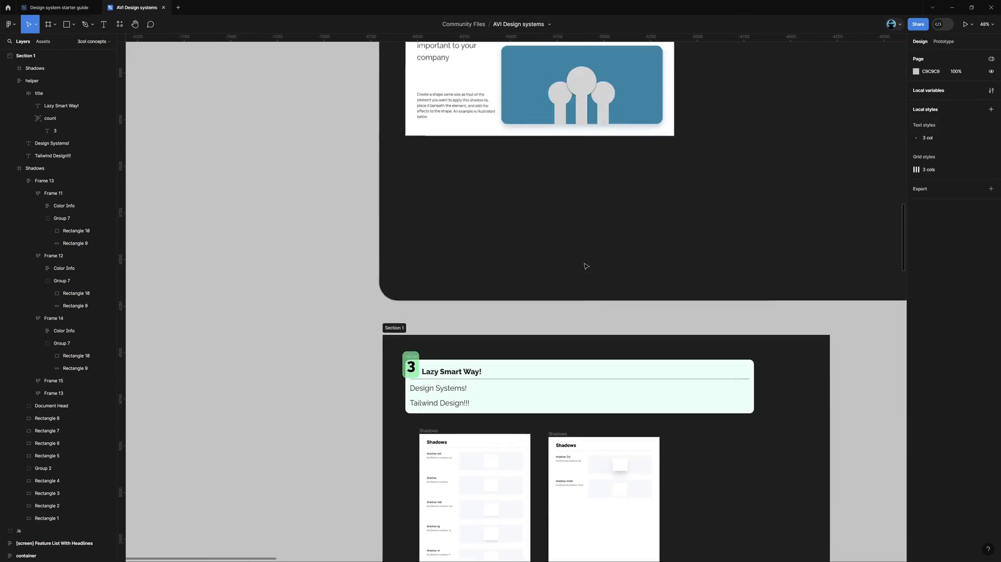
{"action": "scroll", "coordinate": [584, 266], "scroll_direction": "up", "scroll_amount": 10}
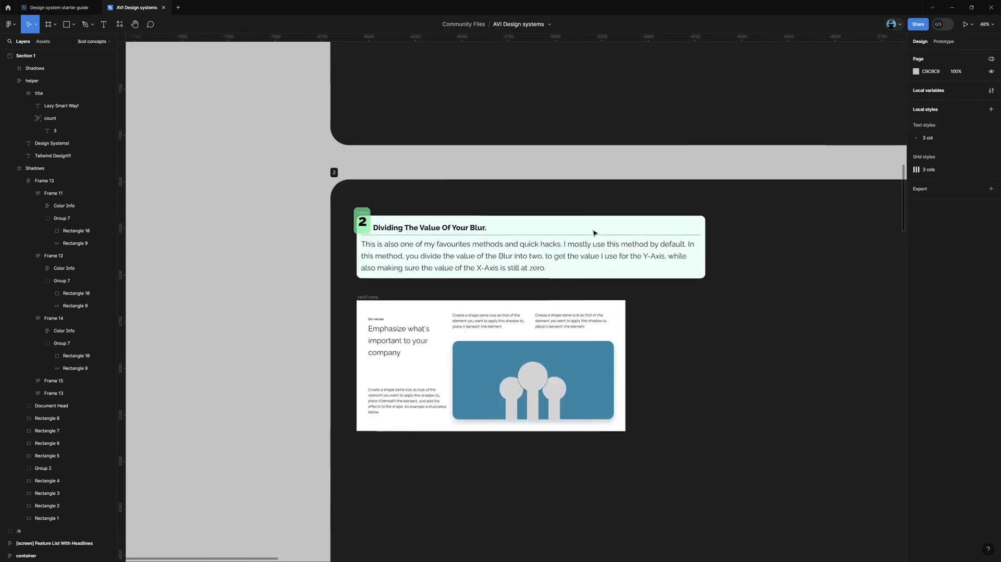
{"action": "scroll", "coordinate": [567, 194], "scroll_direction": "up", "scroll_amount": 2}
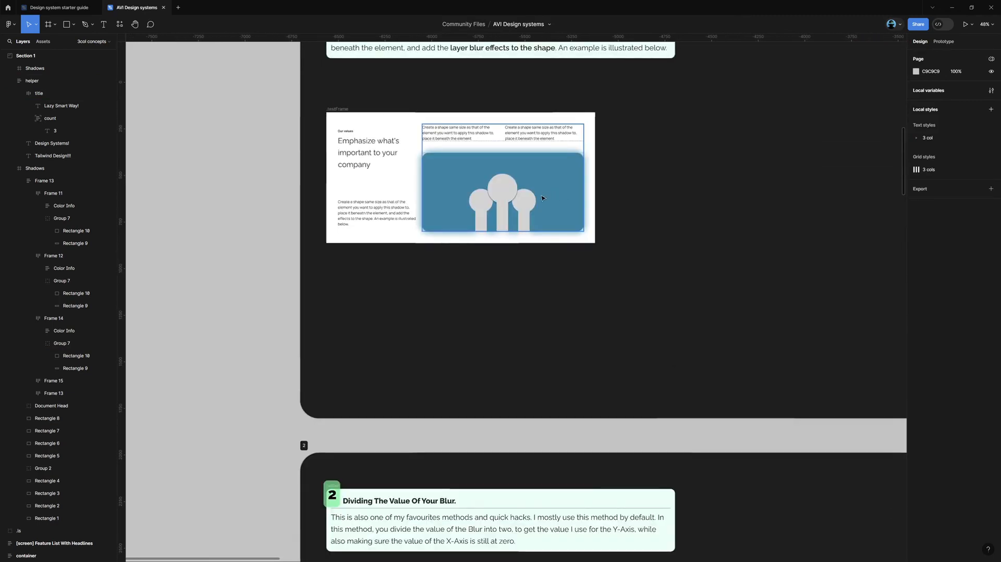
{"action": "scroll", "coordinate": [522, 196], "scroll_direction": "up", "scroll_amount": 3}
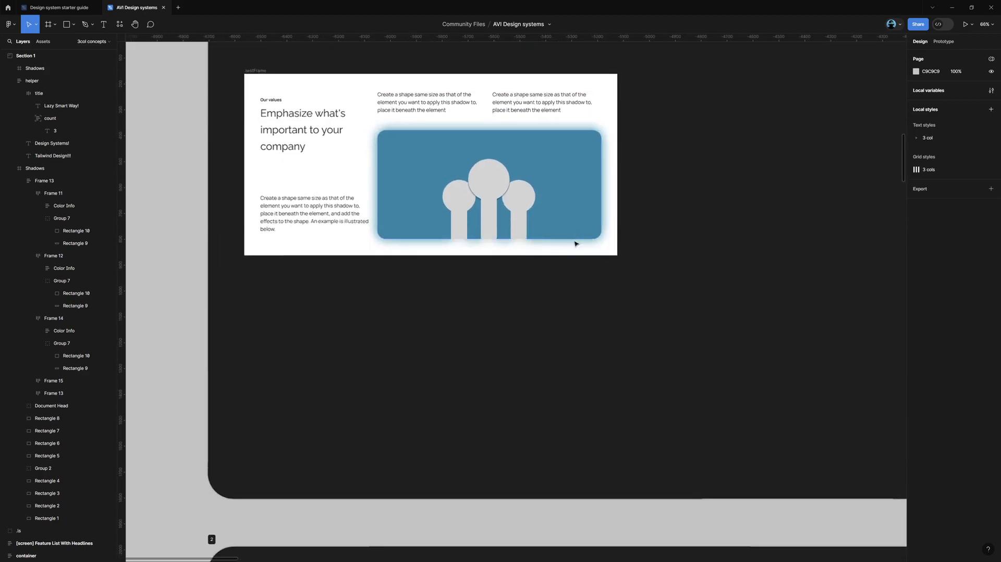
{"action": "scroll", "coordinate": [571, 248], "scroll_direction": "down", "scroll_amount": 5}
{"action": "scroll", "coordinate": [553, 281], "scroll_direction": "down", "scroll_amount": 5}
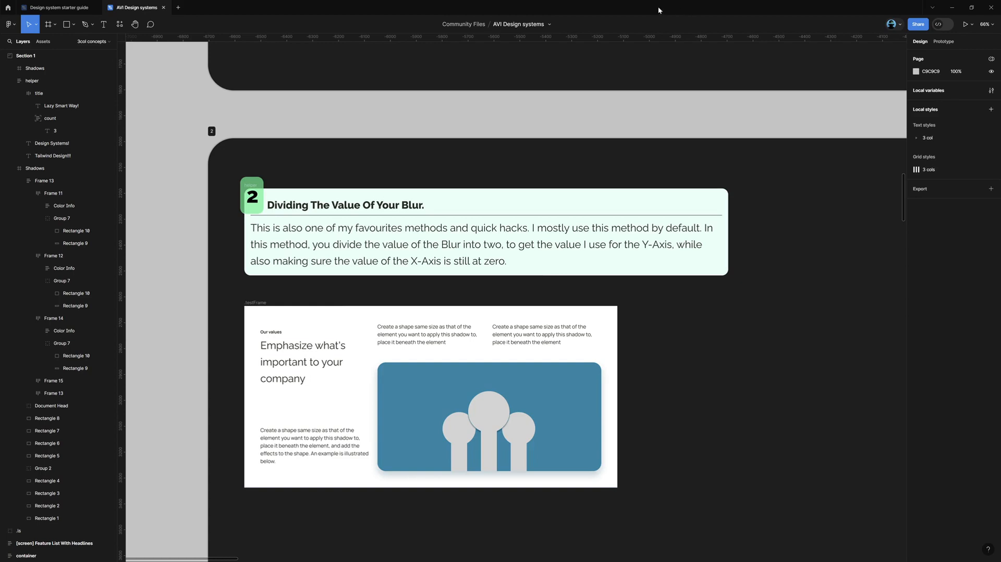
Step: Review the three shadow technique sections together and select the Shadows frame that starts with shadow-sm
{"action": "scroll", "coordinate": [470, 107], "scroll_direction": "down", "scroll_amount": 5, "text": "ctrl"}
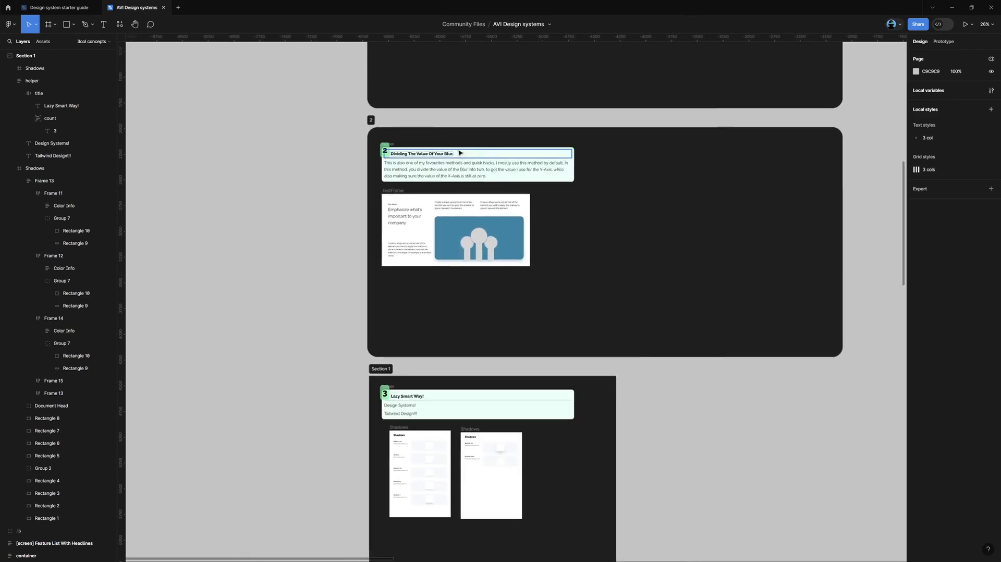
{"action": "scroll", "coordinate": [415, 133], "scroll_direction": "up", "scroll_amount": 2}
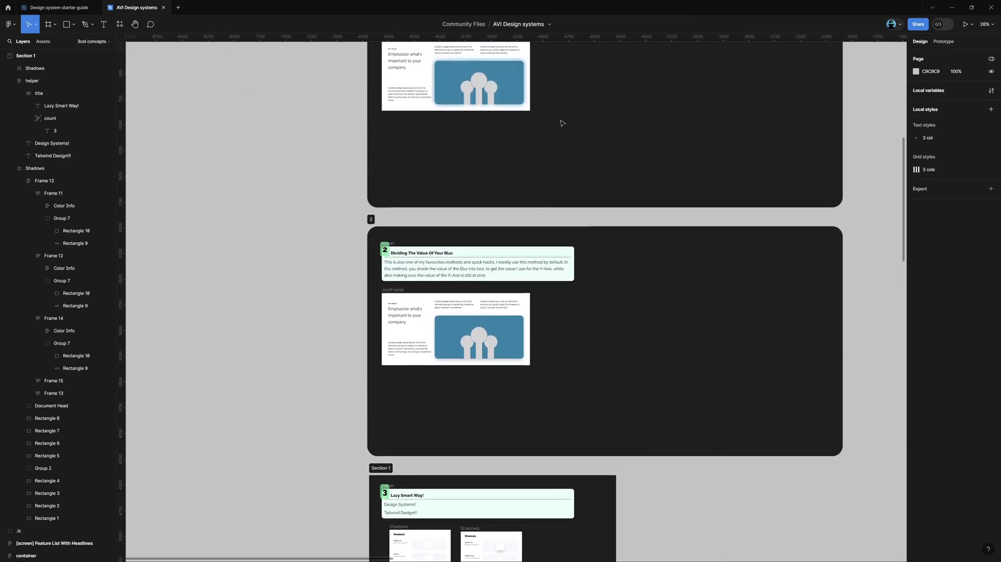
{"action": "scroll", "coordinate": [563, 135], "scroll_direction": "up", "scroll_amount": 3}
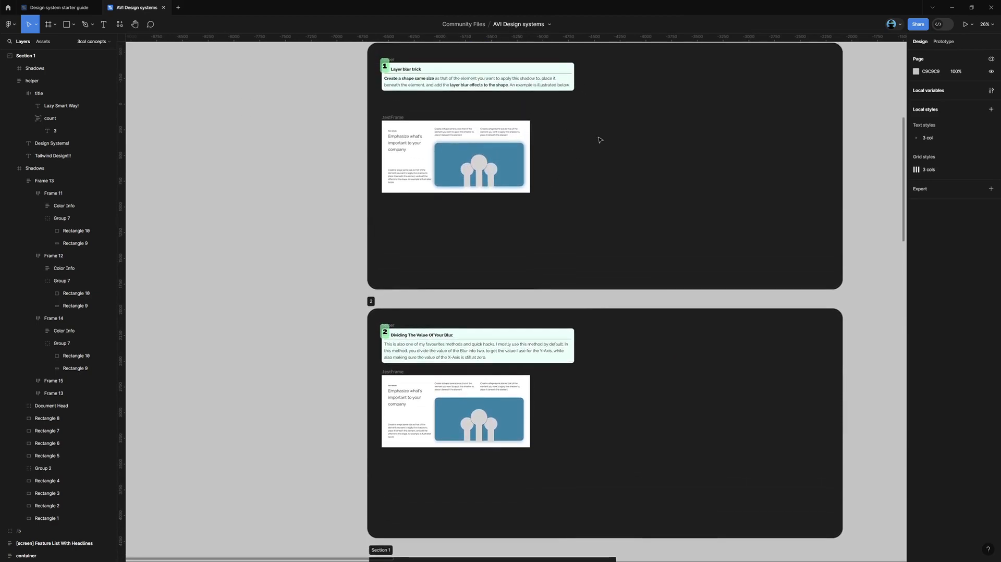
{"action": "scroll", "coordinate": [600, 140], "scroll_direction": "up", "scroll_amount": 1}
{"action": "scroll", "coordinate": [610, 299], "scroll_direction": "down", "scroll_amount": 10}
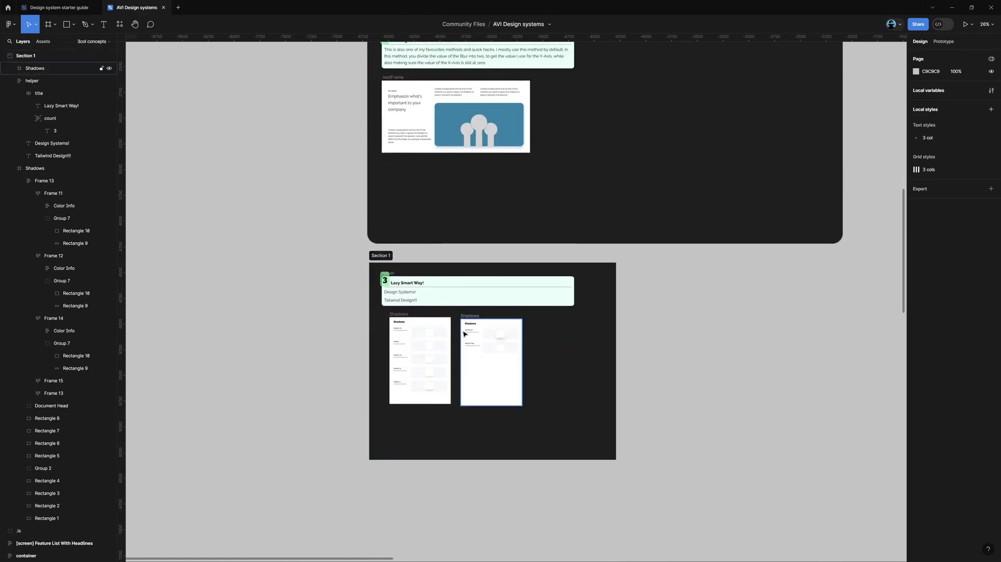
{"action": "left_click", "coordinate": [404, 316]}
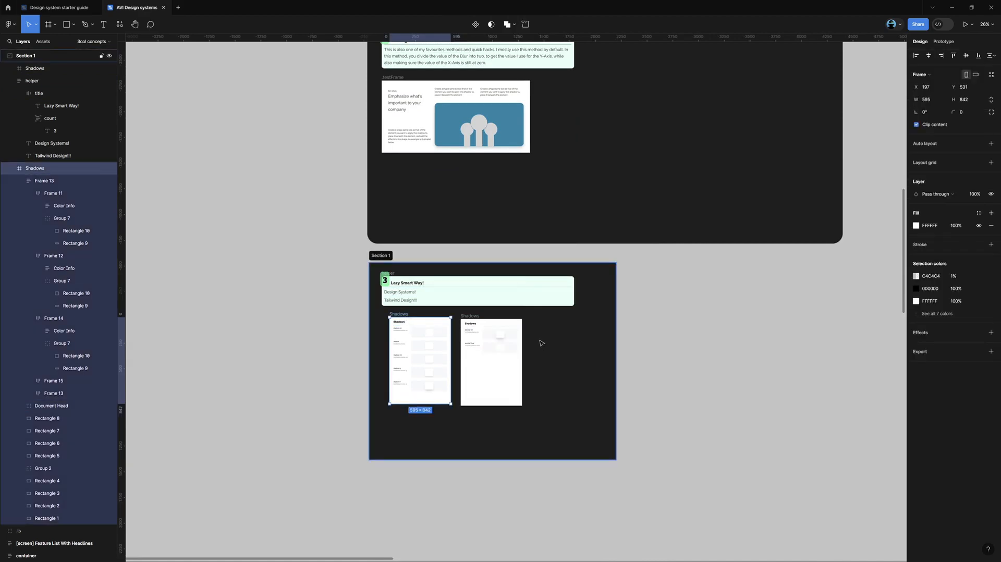